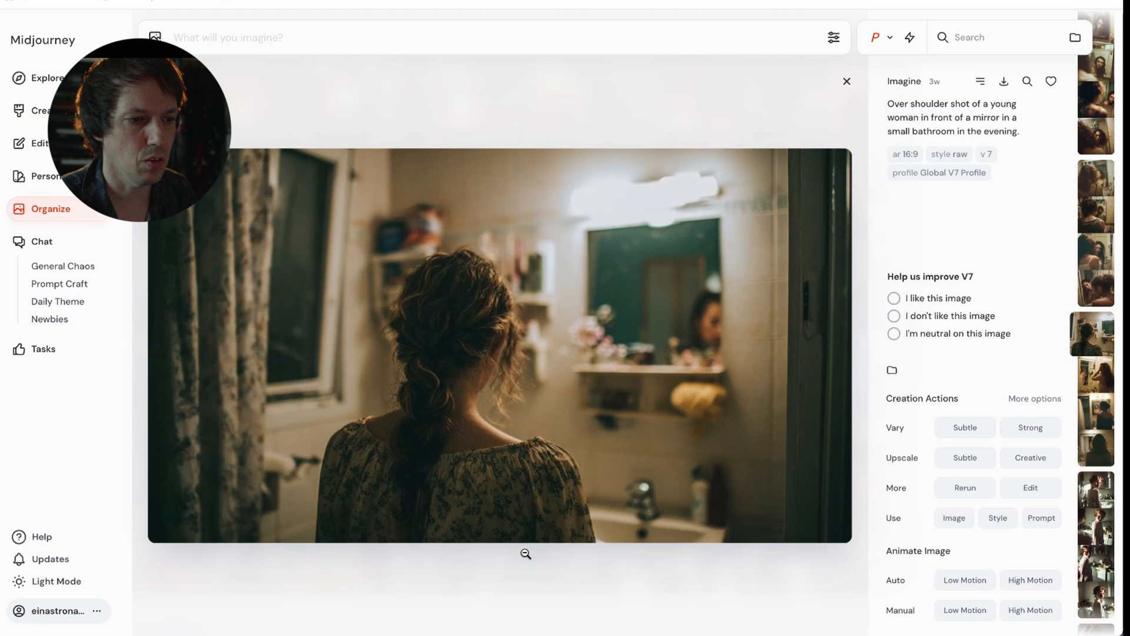
# Step: Browse the generated bathroom mirror images and their prompts, up to the red-haired woman reflected with her arm extended
pyautogui.press('Left')
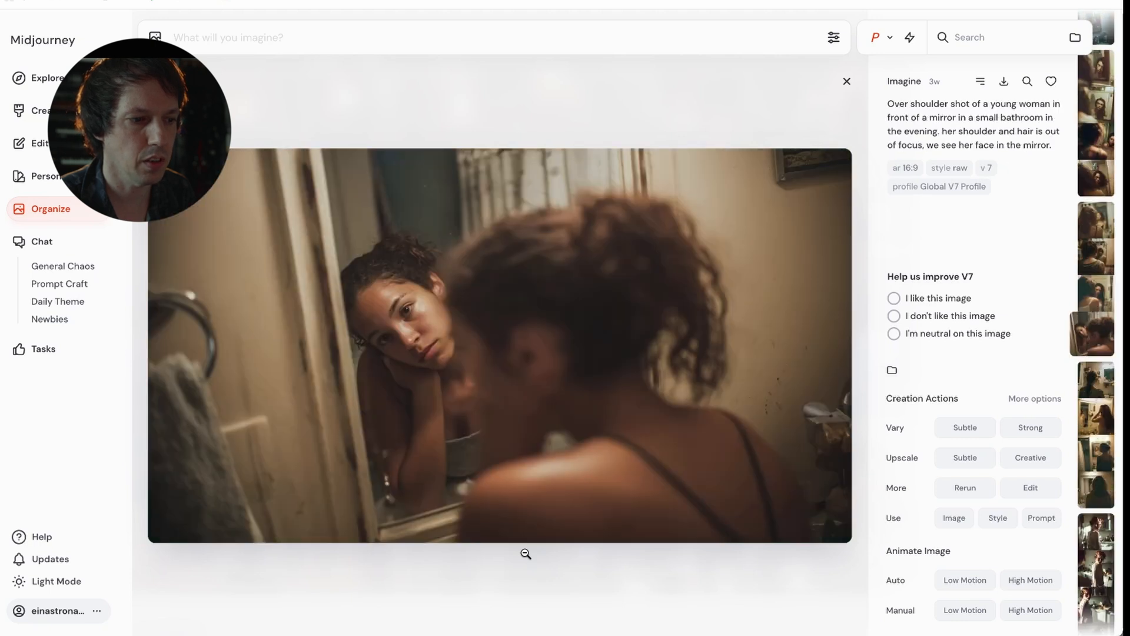
pyautogui.press('Left')
pyautogui.press('Left')
pyautogui.press('Left')
pyautogui.press('Left')
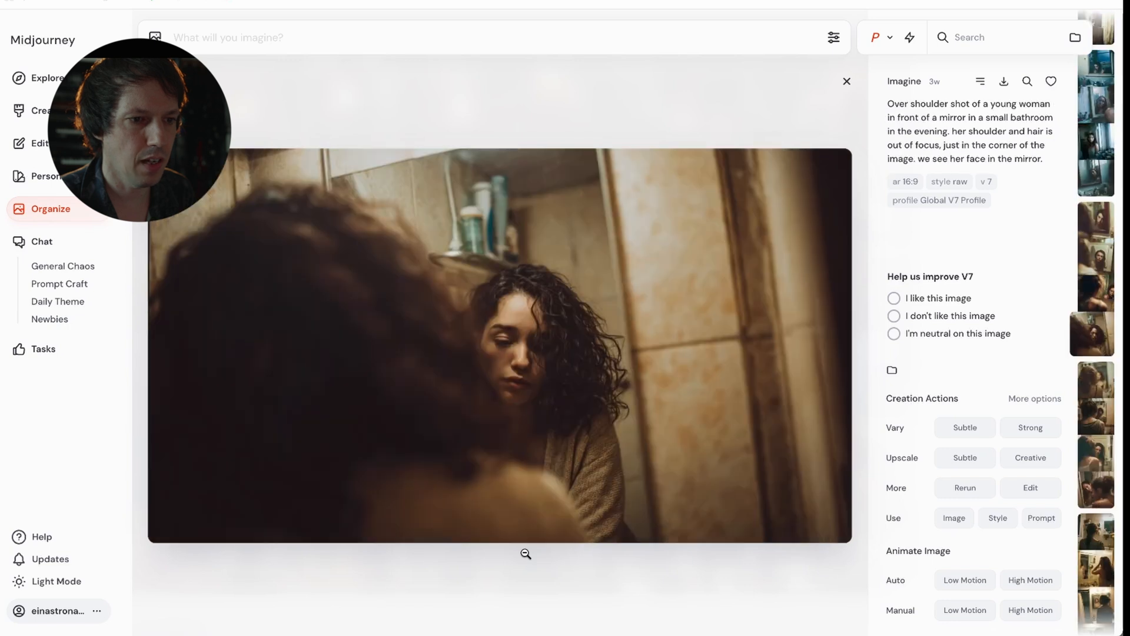
pyautogui.press('Left')
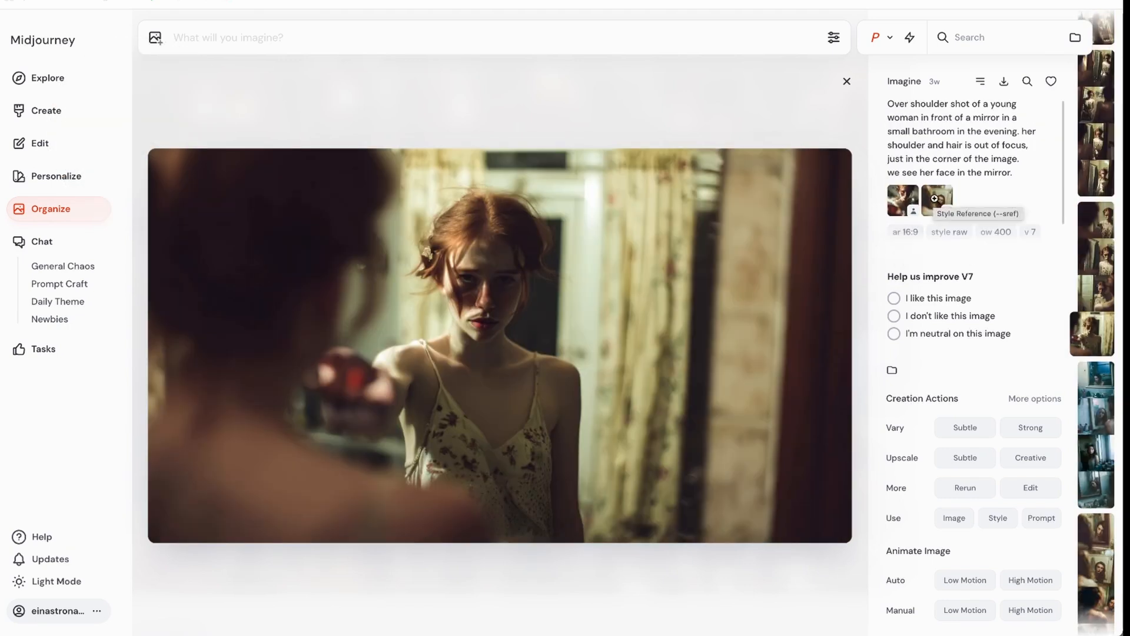
# Step: Inspect the style reference and omni-reference images used for the red-haired woman's mirror shot at full size
pyautogui.click(935, 199)
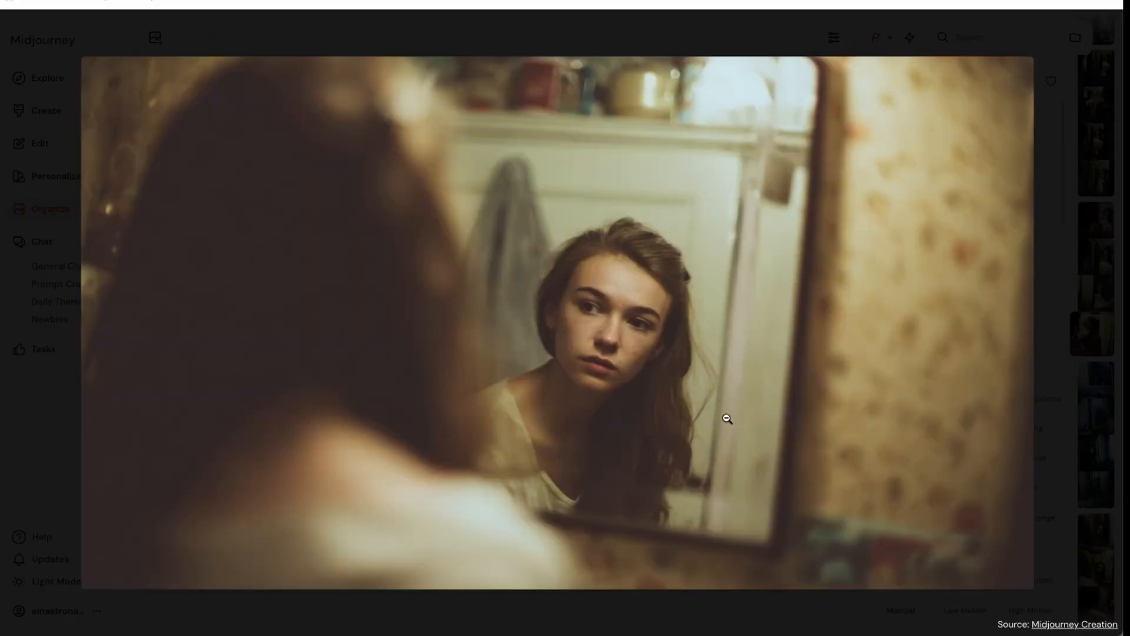
pyautogui.press('Escape')
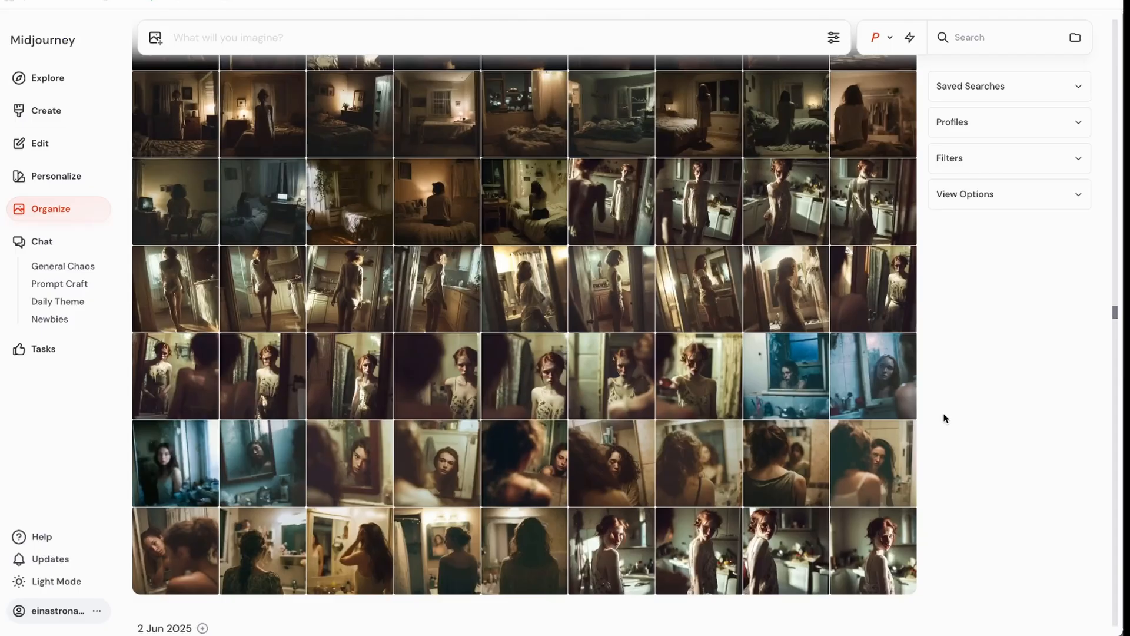
pyautogui.click(699, 376)
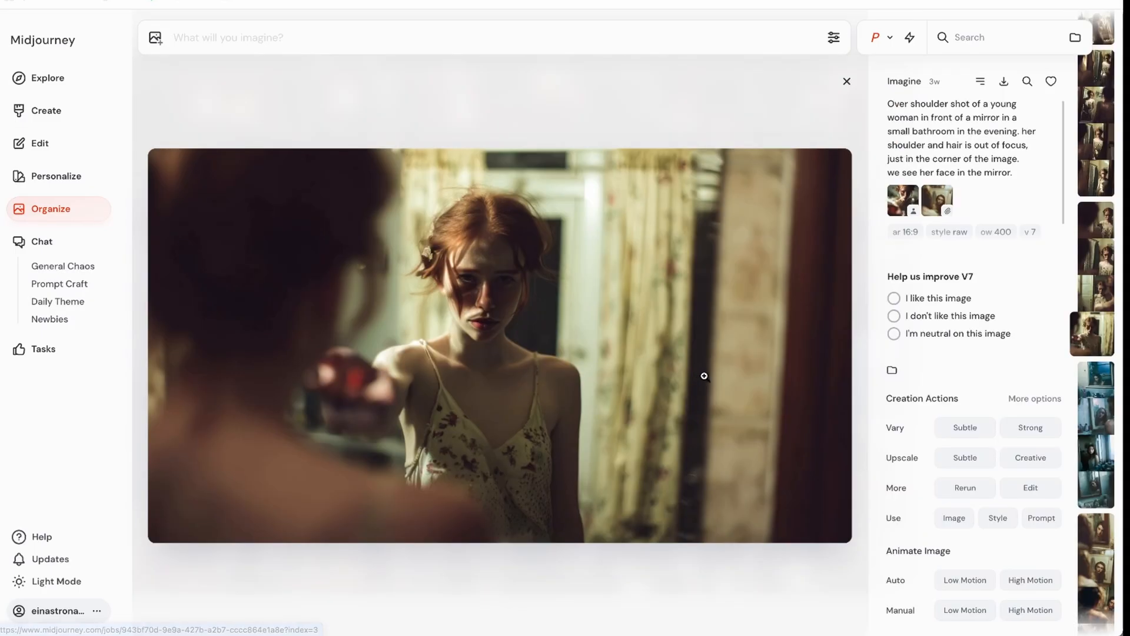
pyautogui.click(903, 195)
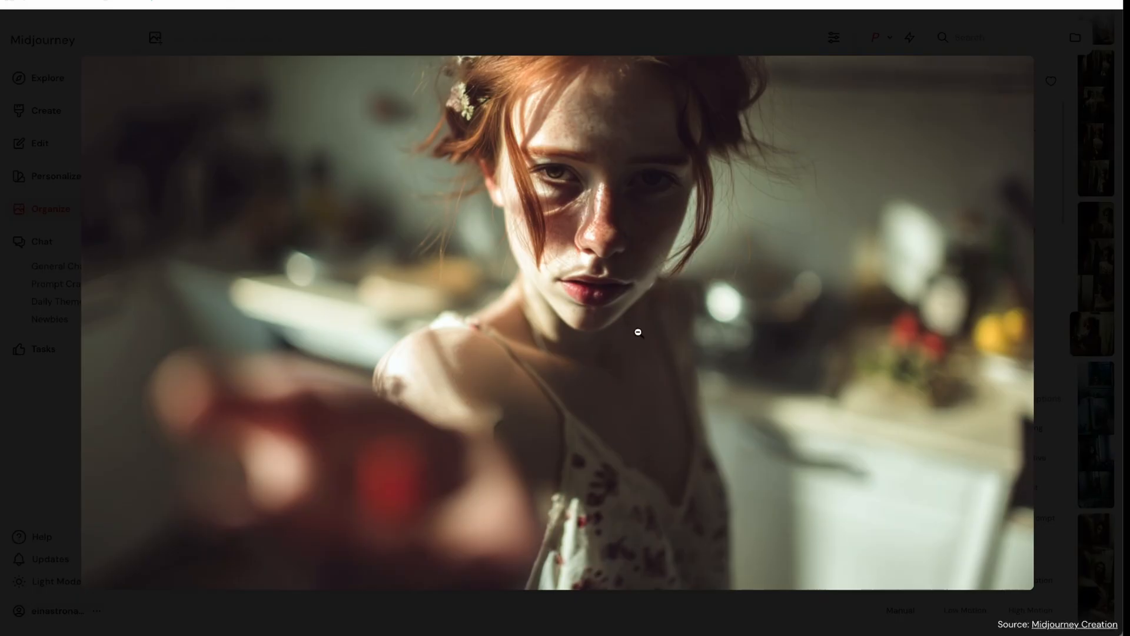
pyautogui.click(638, 332)
pyautogui.click(640, 337)
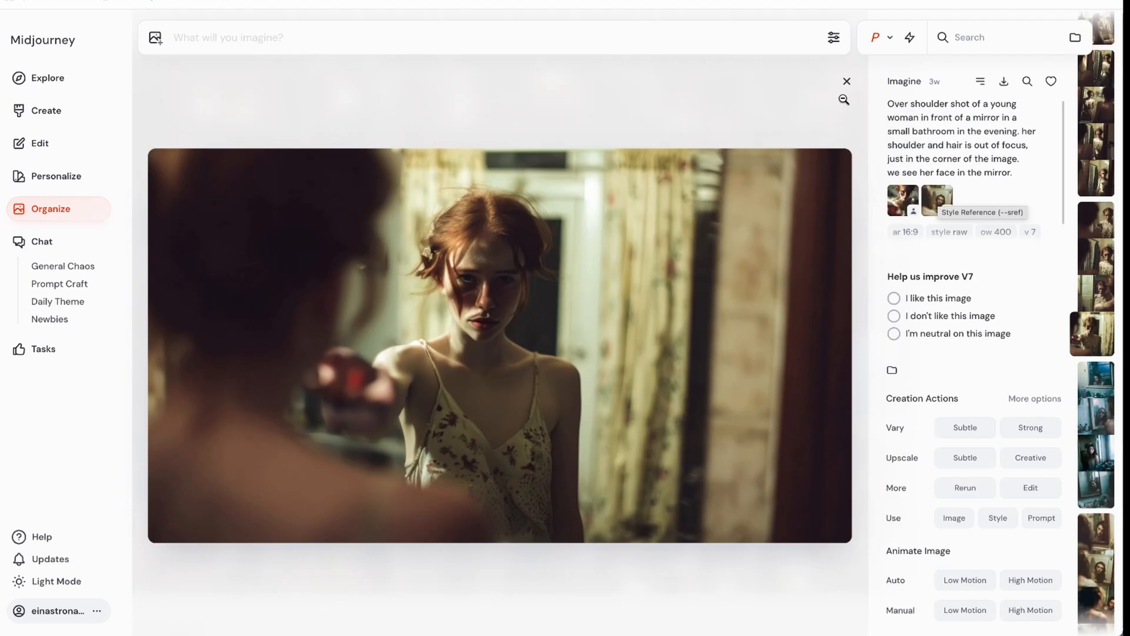
pyautogui.moveTo(933, 195); pyautogui.dragTo(568, 87)
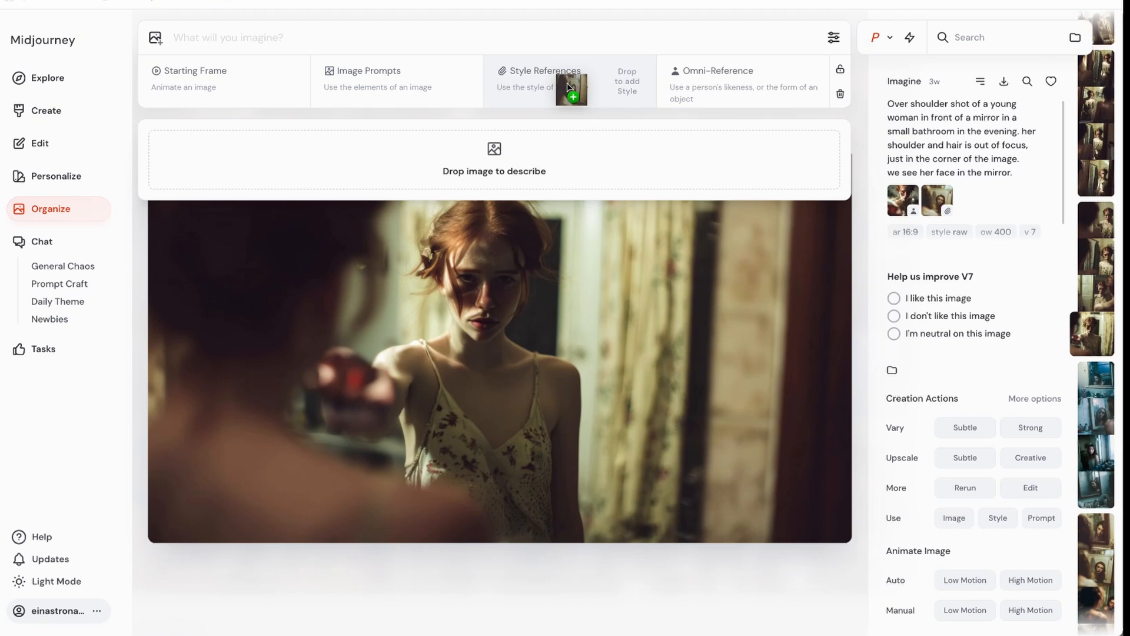
pyautogui.moveTo(568, 87); pyautogui.dragTo(634, 113)
pyautogui.moveTo(899, 196)
pyautogui.mouseDown()
pyautogui.moveTo(783, 116)
pyautogui.moveTo(767, 92)
pyautogui.moveTo(889, 196)
pyautogui.mouseUp()
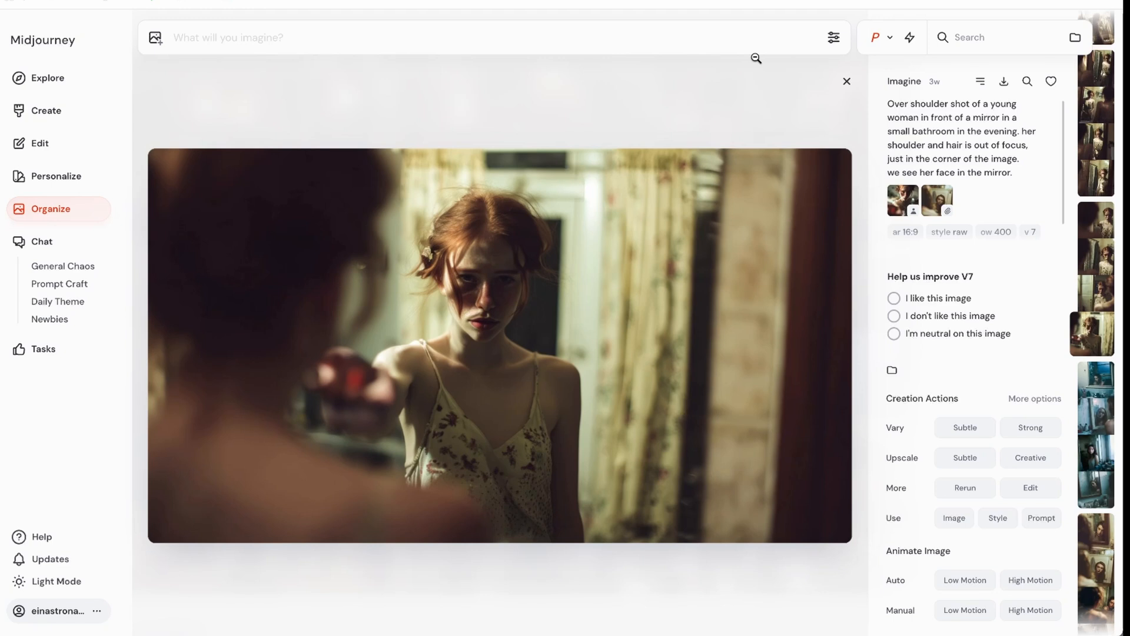
# Step: Reuse the mirror image's over-shoulder prompt text as the new prompt and return to the image gallery
pyautogui.moveTo(886, 107)
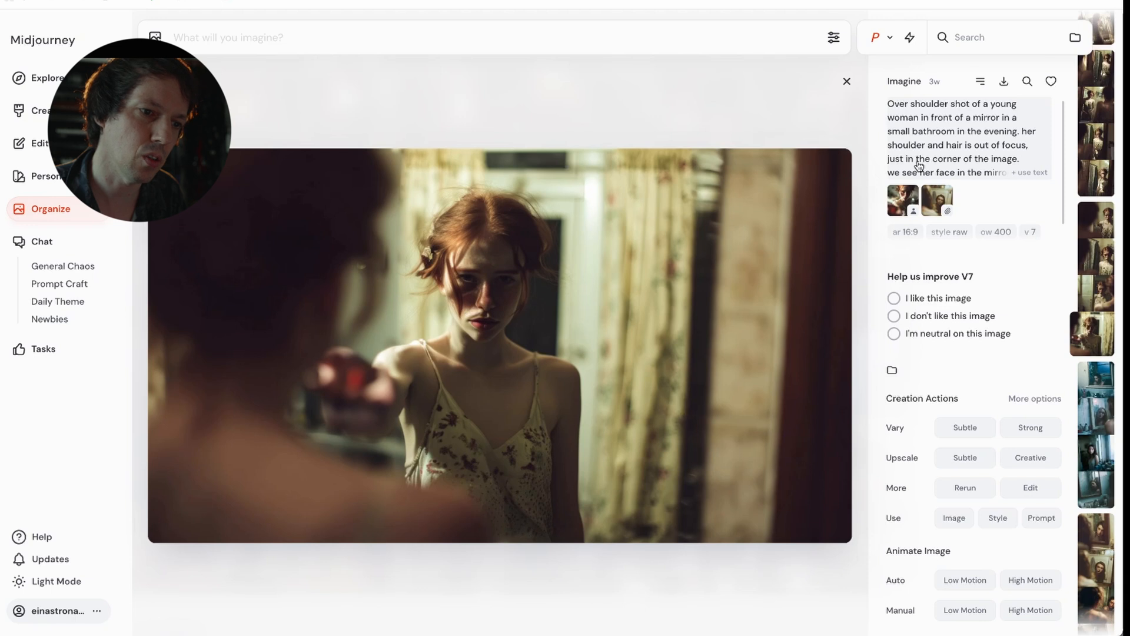
pyautogui.click(1034, 174)
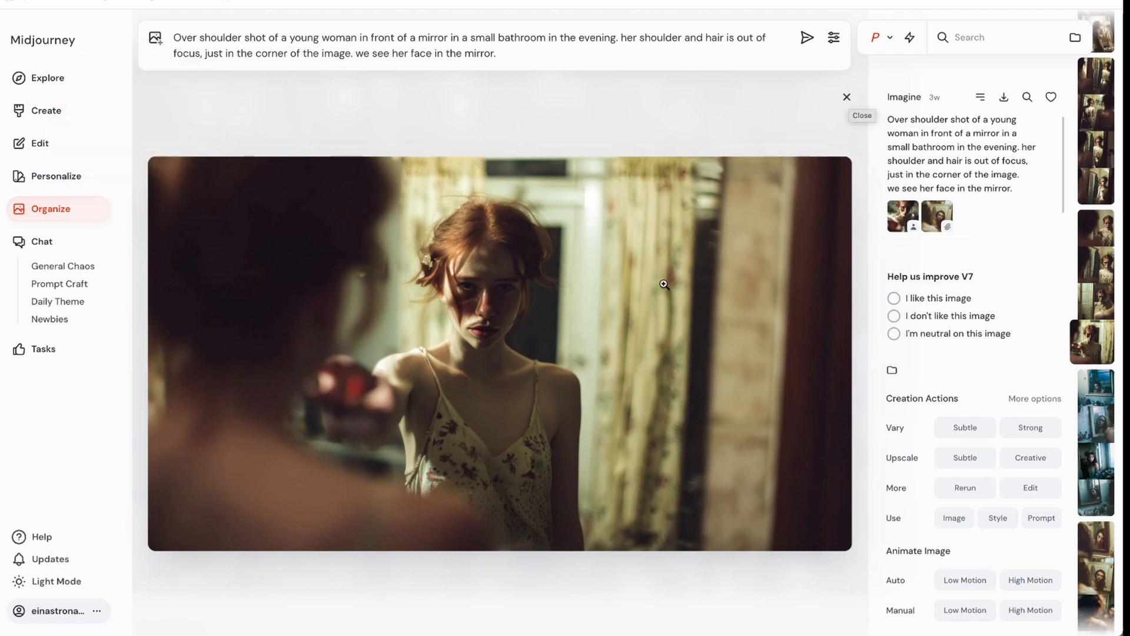
pyautogui.click(841, 109)
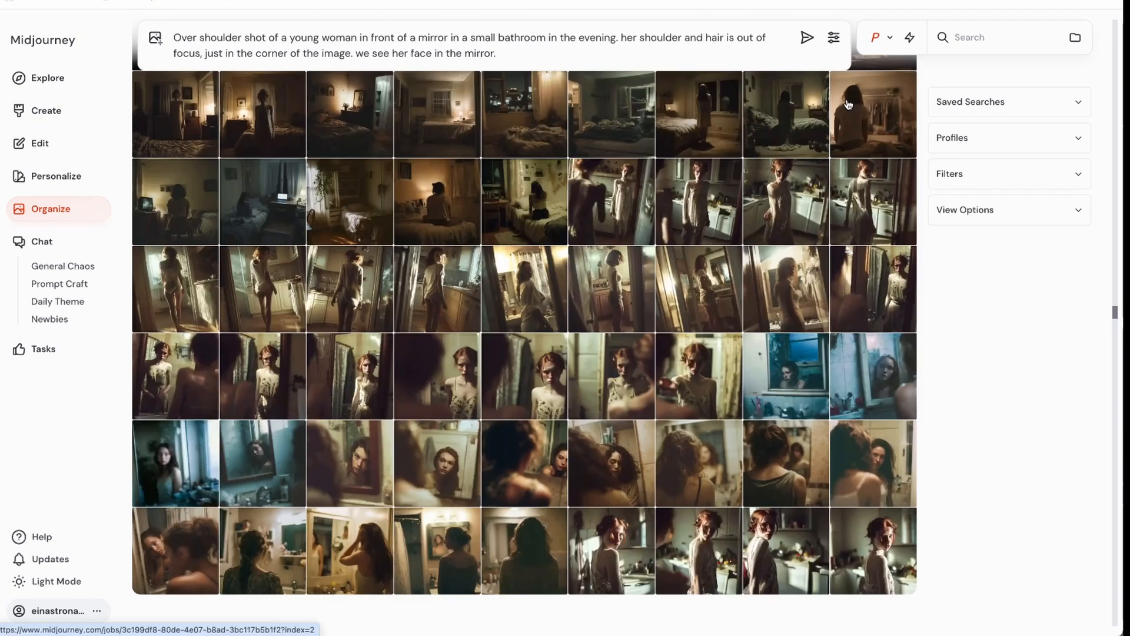
# Step: Compare the over-shoulder mirror variants of the red-haired woman with the wide shot through the door frame, then close the image view
pyautogui.click(703, 375)
pyautogui.press('Left')
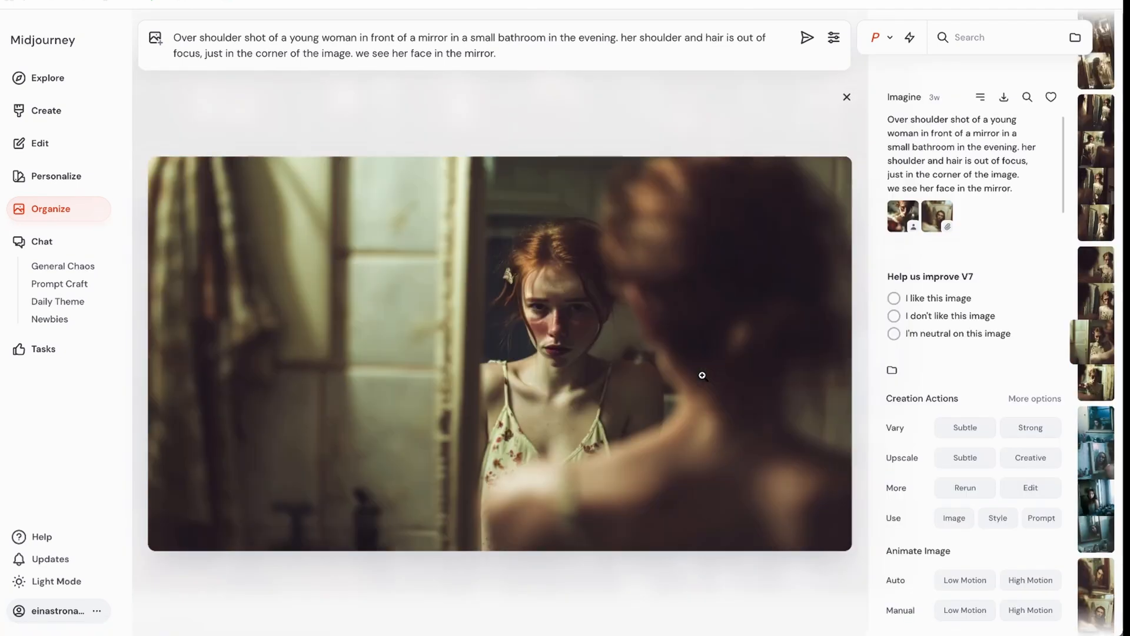
pyautogui.press('Left')
pyautogui.press('Left')
pyautogui.press('Left')
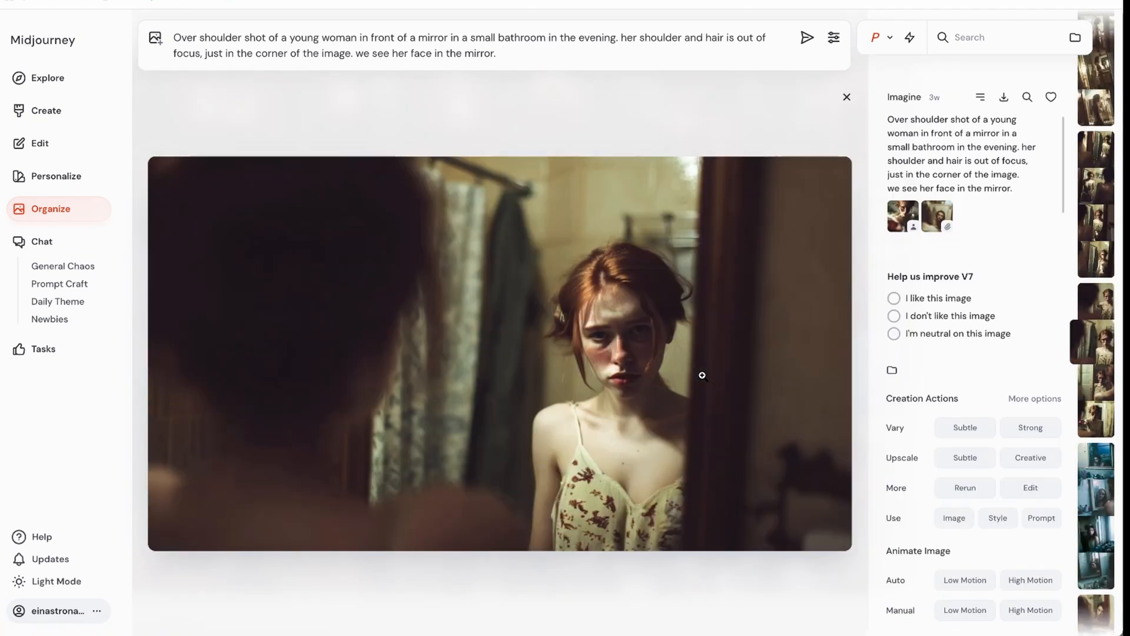
pyautogui.press('Left')
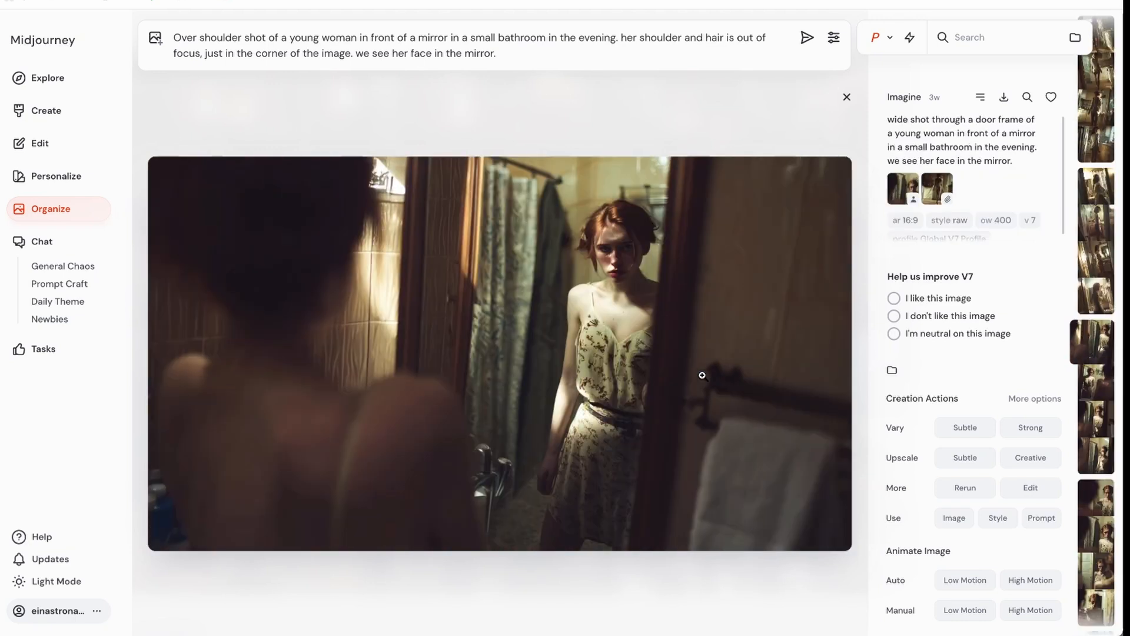
pyautogui.press('Left')
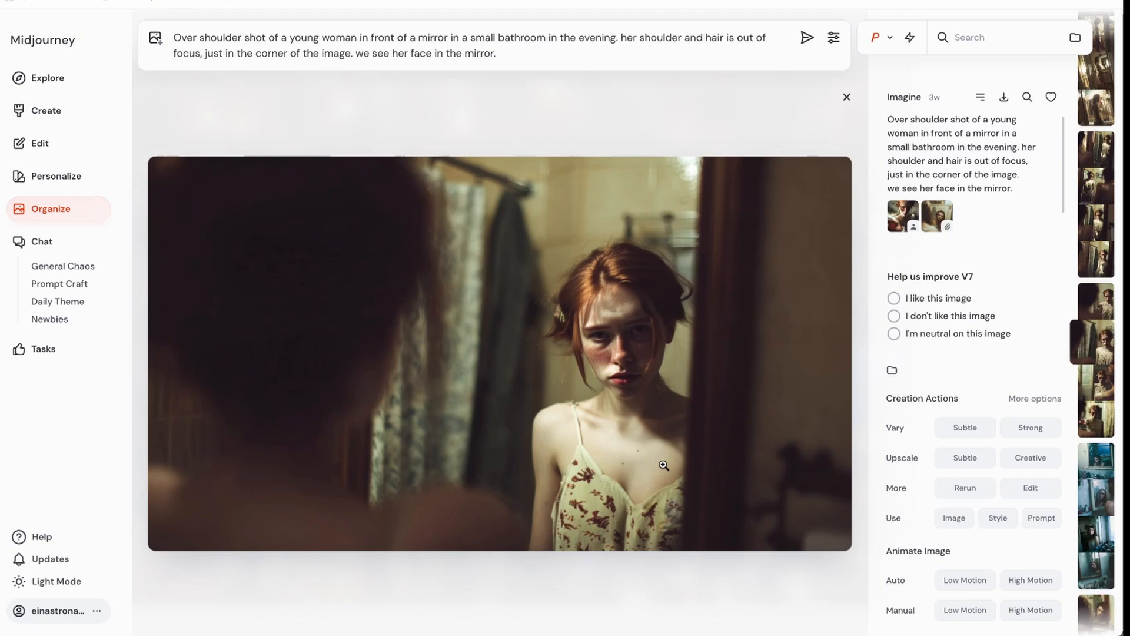
pyautogui.click(847, 97)
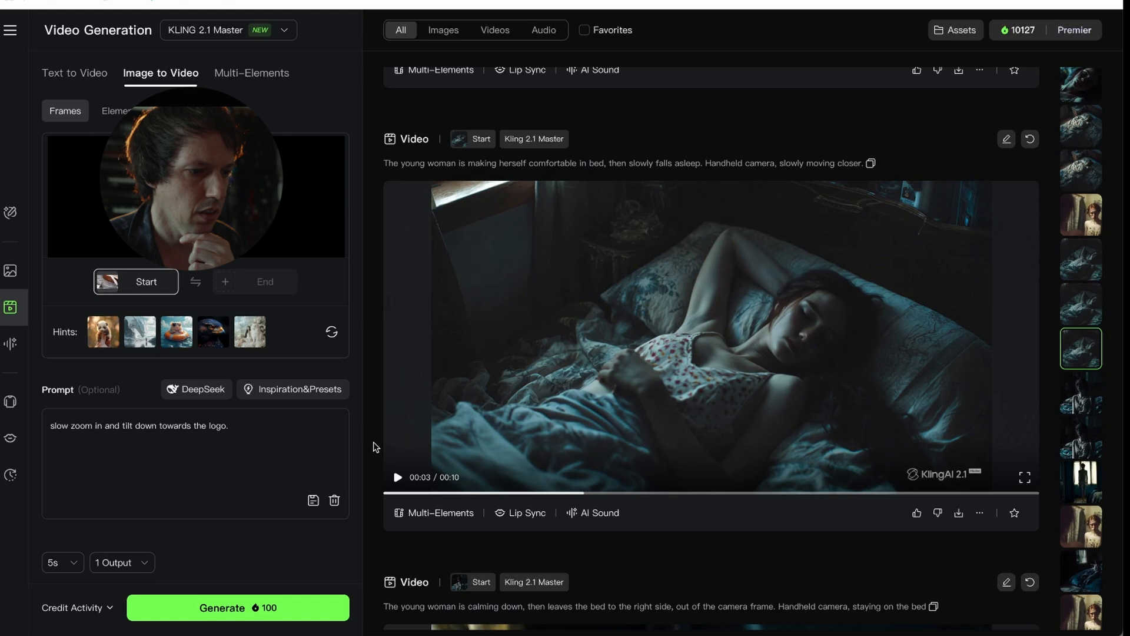
# Step: Find and play the Kling video of the young woman looking in the mirror and rubbing her eyes
pyautogui.scroll(4, 412, 428)
pyautogui.scroll(-10, 412, 431)
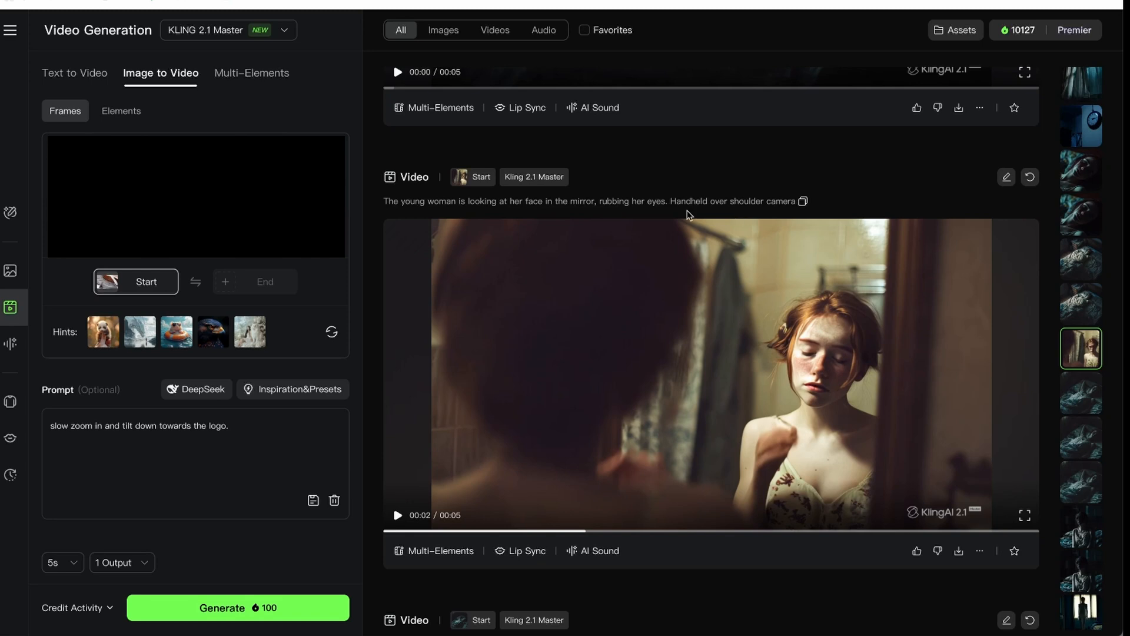
pyautogui.click(667, 320)
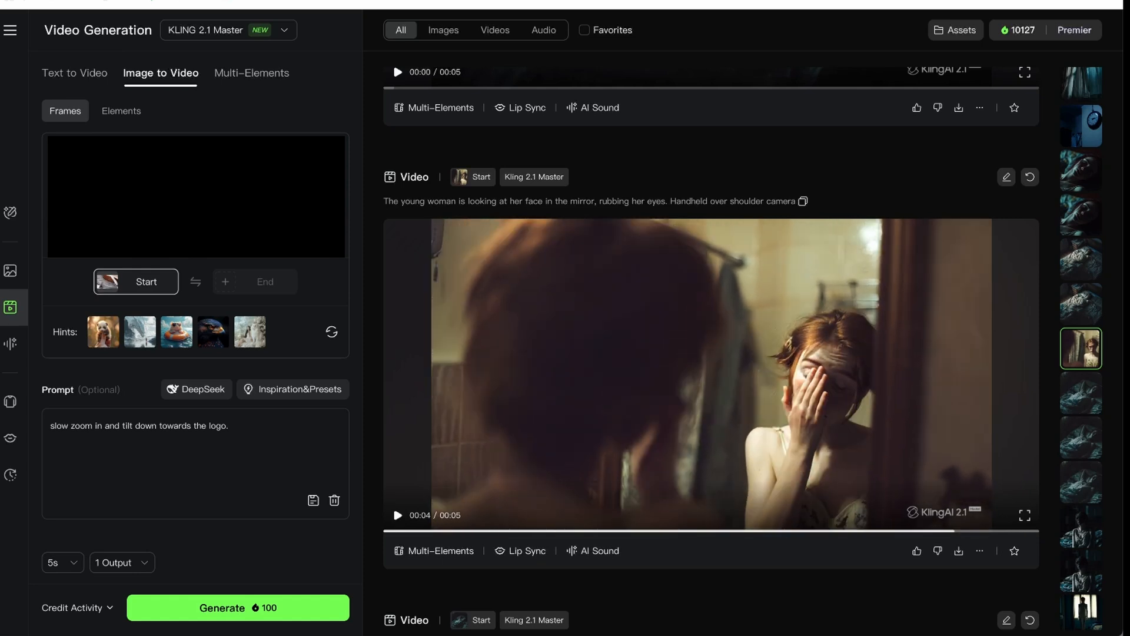
# Step: Switch to Midjourney and look through the gallery of bedroom and shadow-figure images for the scene with the woman in bed
pyautogui.click(388, 1)
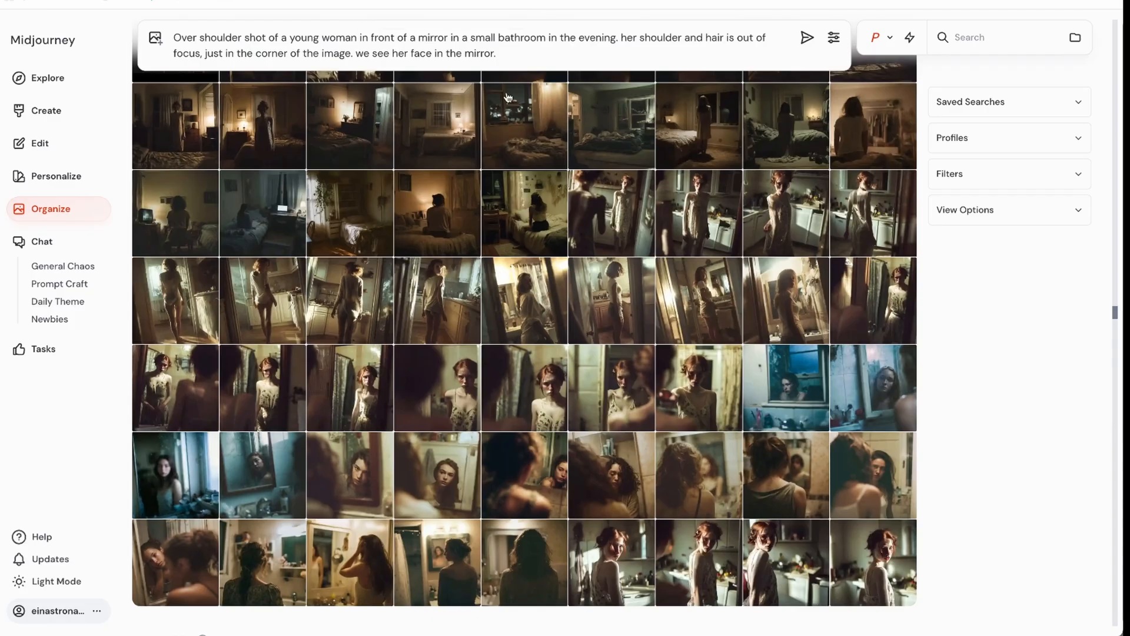
pyautogui.scroll(6, 580, 340)
pyautogui.scroll(5, 580, 340)
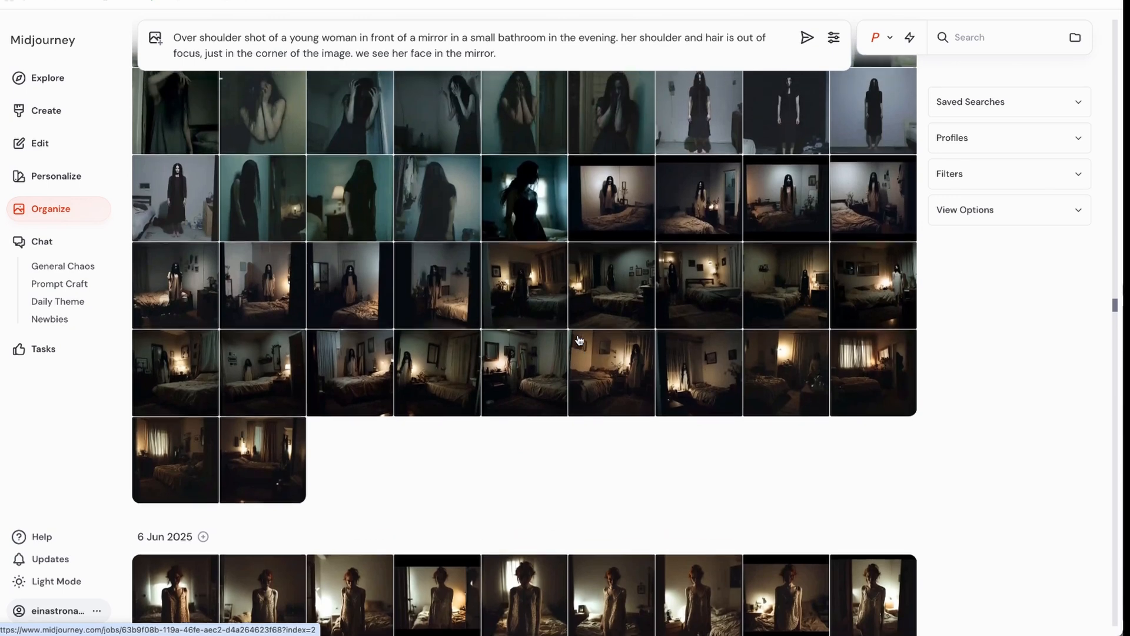
pyautogui.scroll(10, 718, 375)
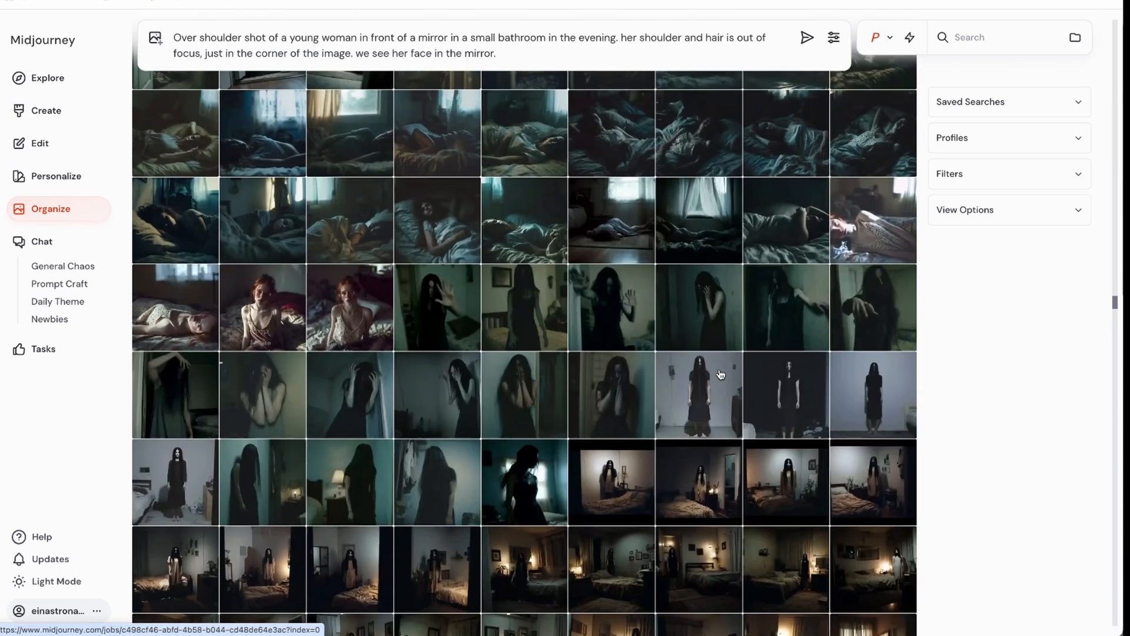
pyautogui.scroll(10, 721, 375)
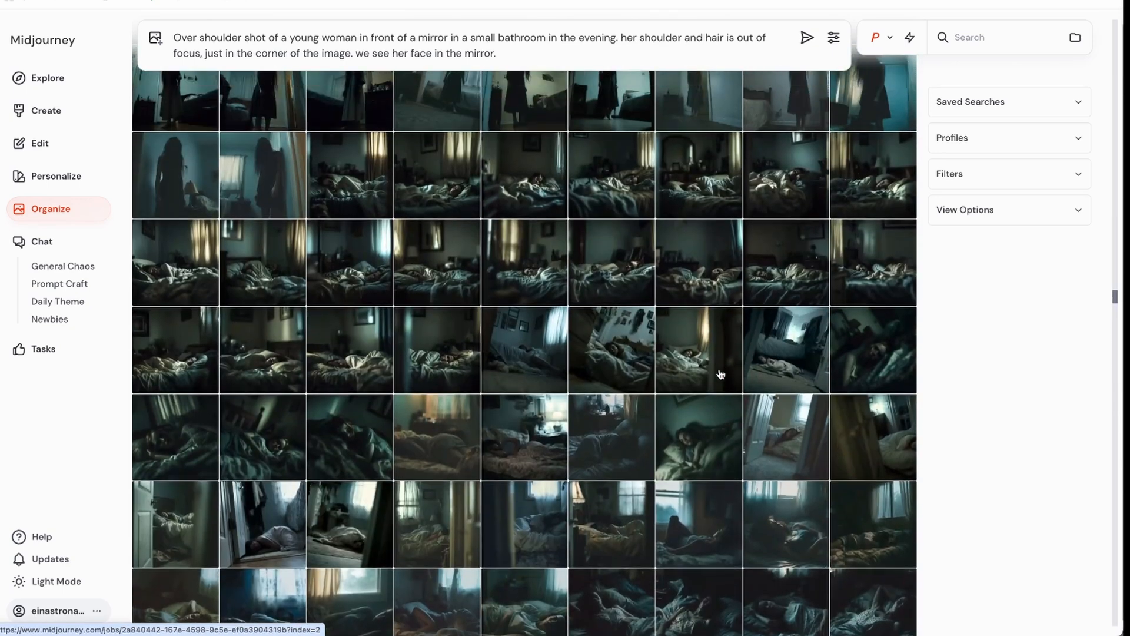
pyautogui.scroll(10, 721, 375)
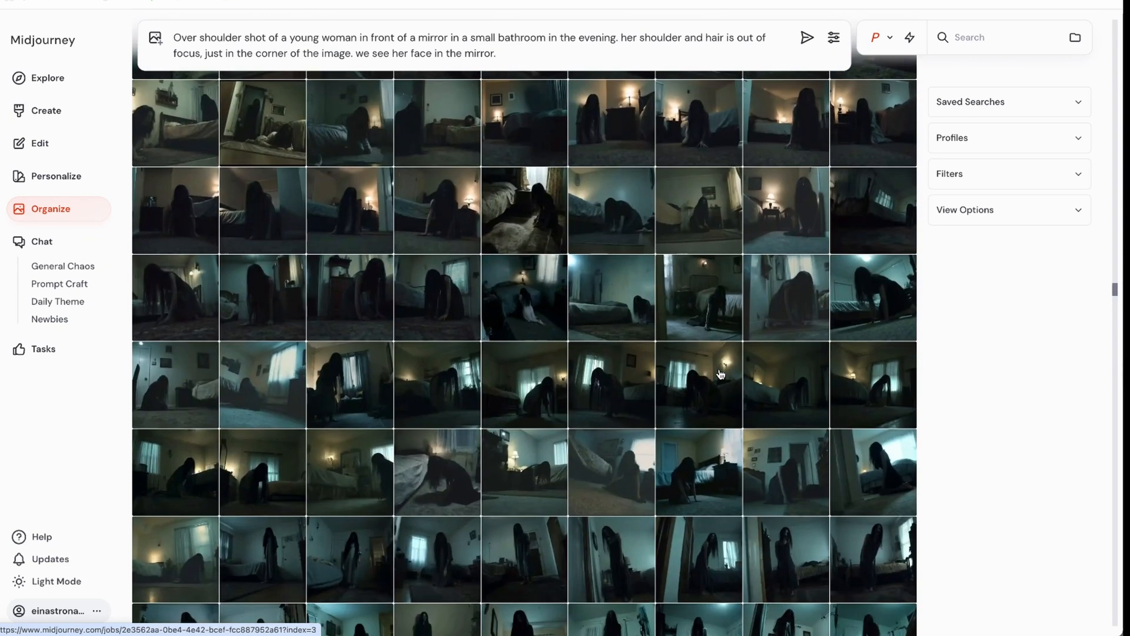
pyautogui.scroll(-5, 721, 374)
pyautogui.scroll(2, 720, 375)
pyautogui.scroll(10, 720, 374)
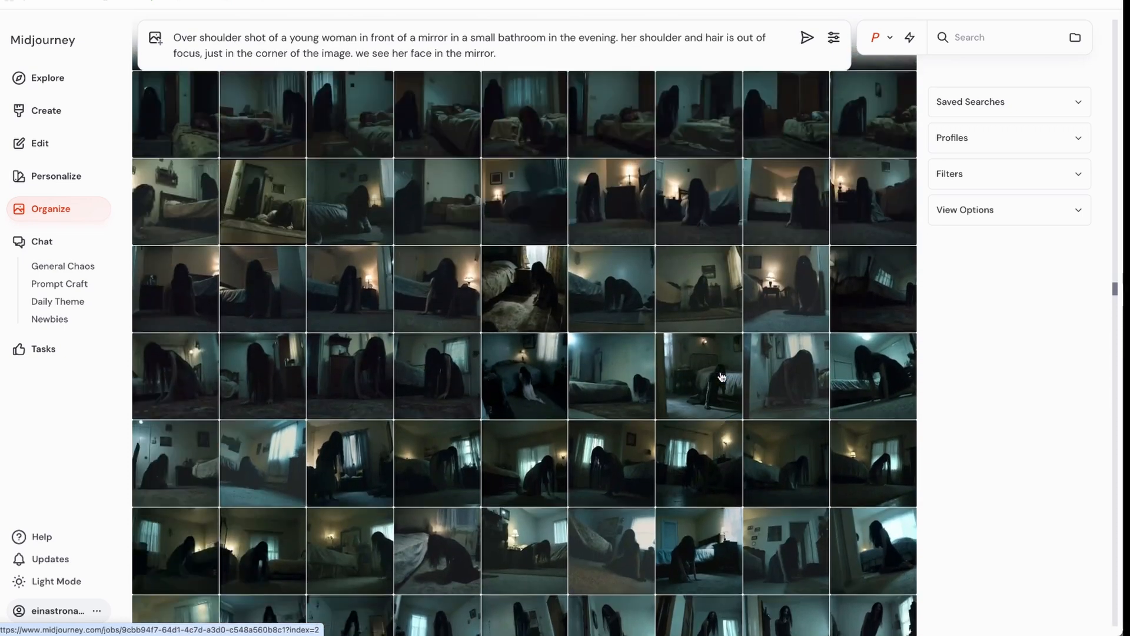
pyautogui.scroll(10, 723, 379)
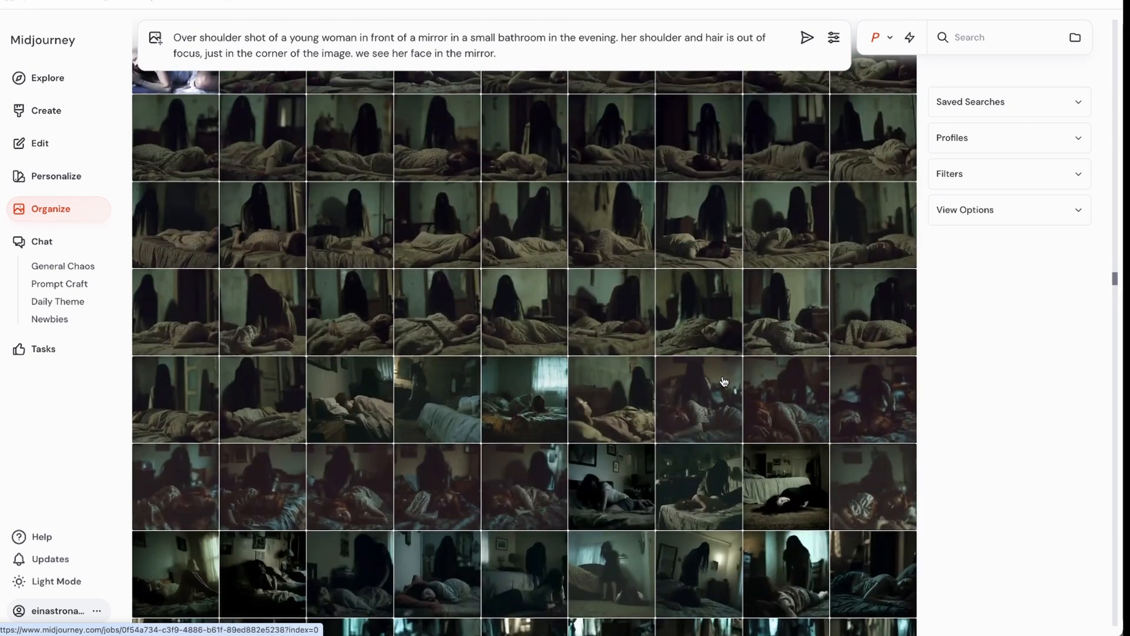
pyautogui.scroll(3, 724, 381)
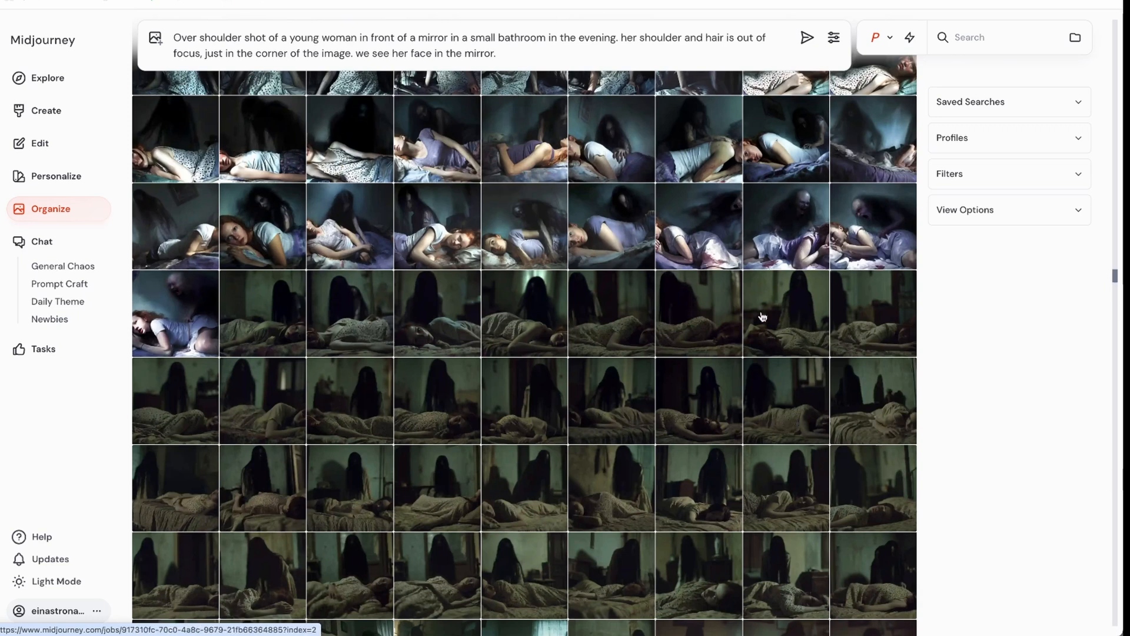
pyautogui.scroll(1, 763, 317)
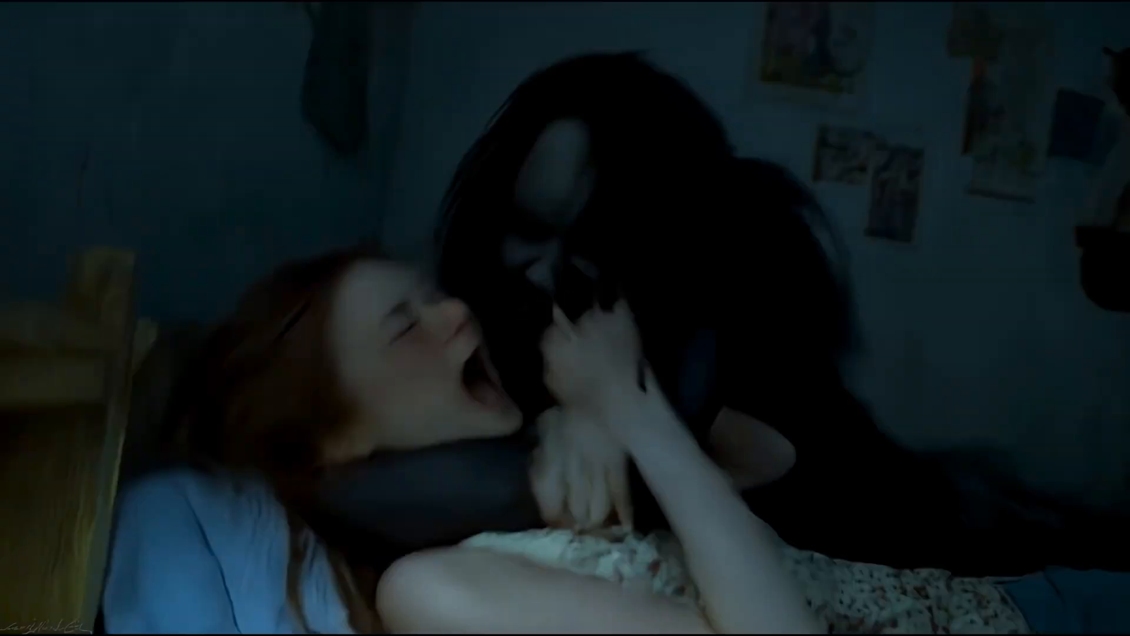
pyautogui.scroll(2, 713, 345)
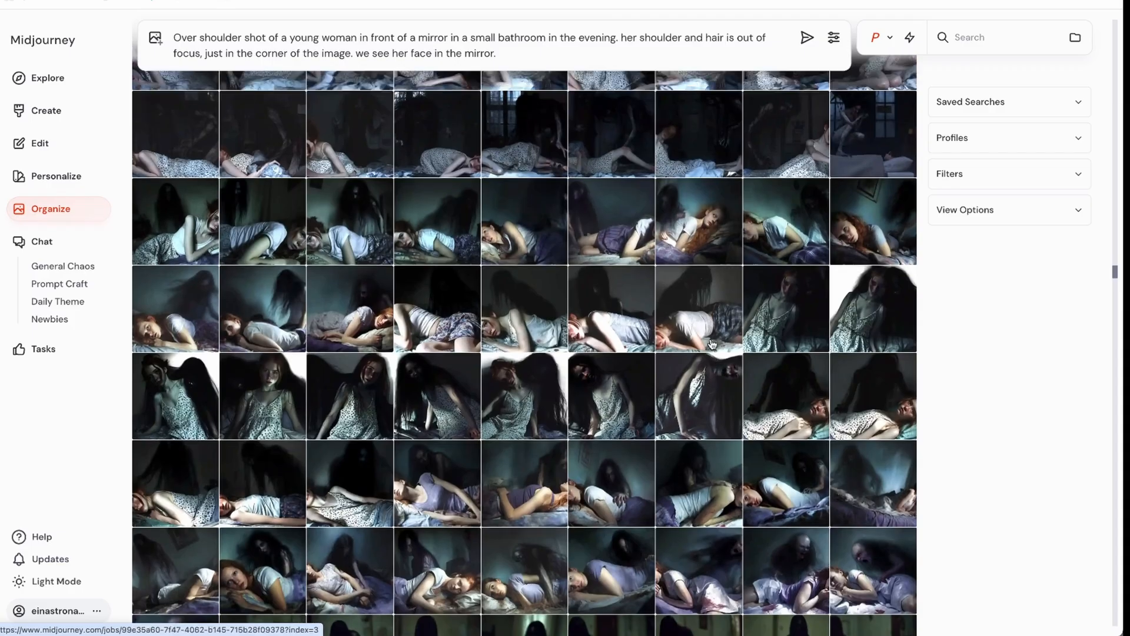
# Step: Examine the upscaled image of the shadowy figure crawling onto the woman in bed and its style reference at full size
pyautogui.scroll(-2, 712, 344)
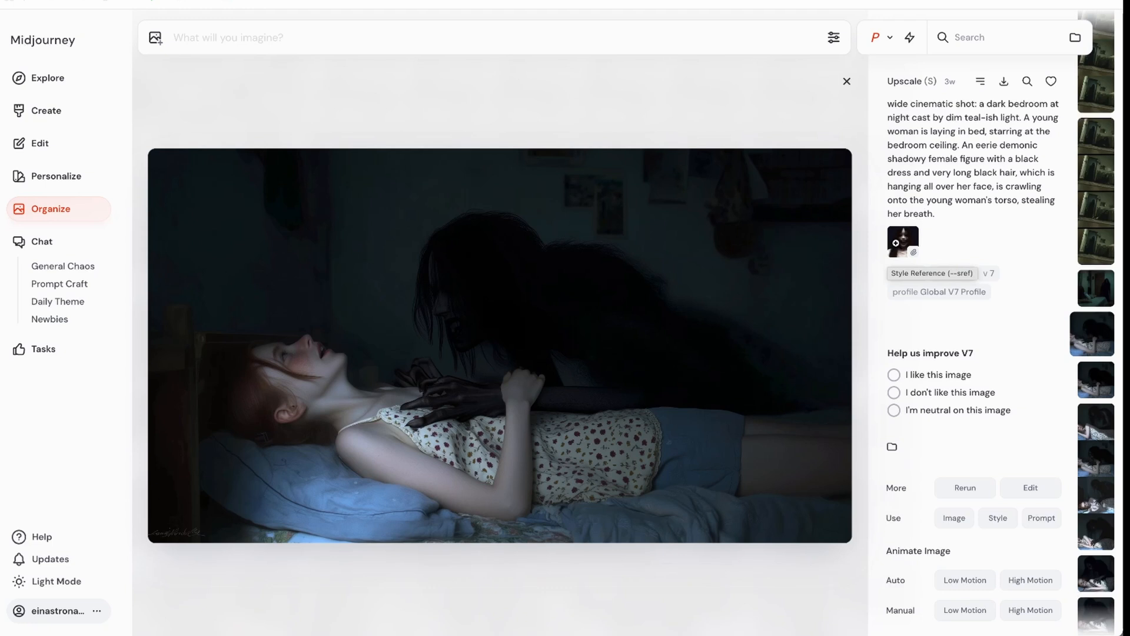
pyautogui.click(900, 242)
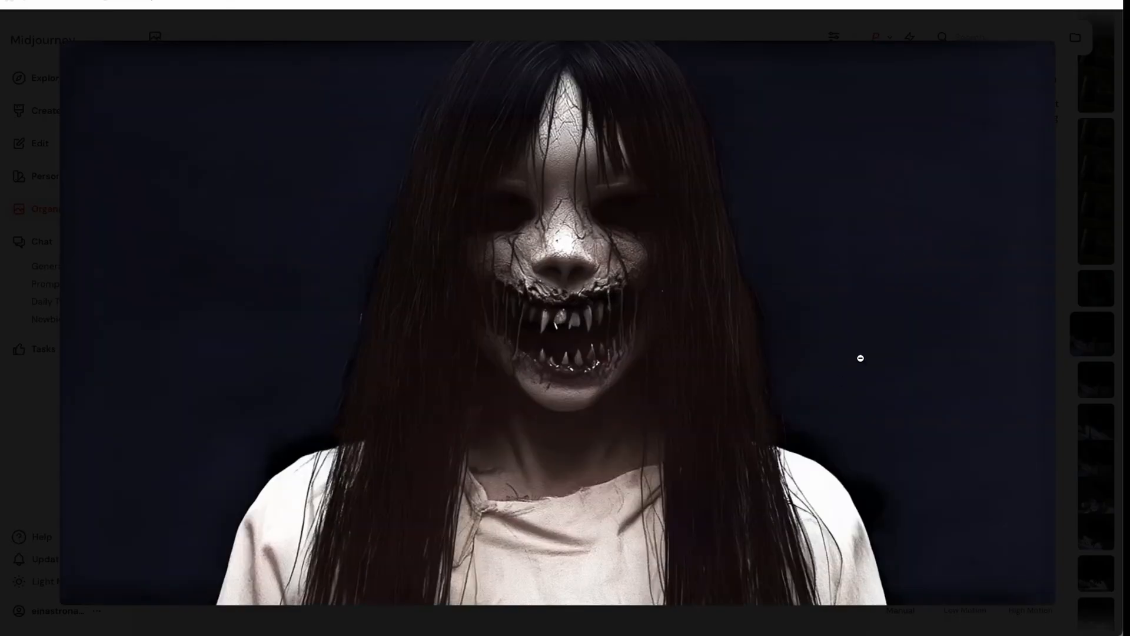
pyautogui.click(860, 358)
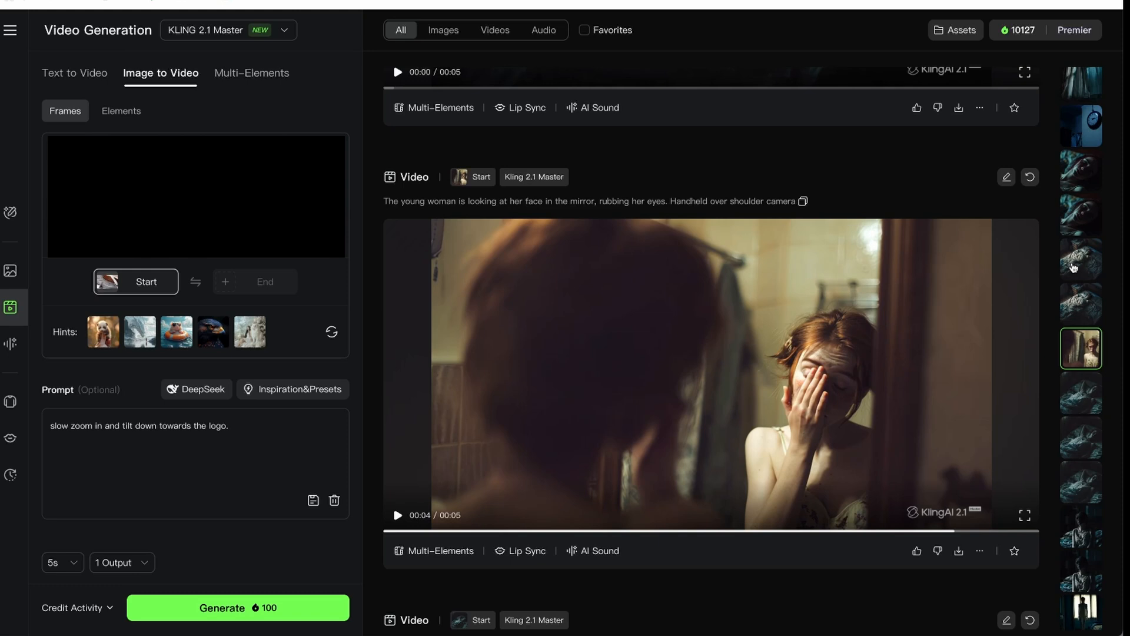
# Step: Switch to Kling and open the video of the black figure trying to choke the woman on the bed
pyautogui.scroll(-10, 1074, 268)
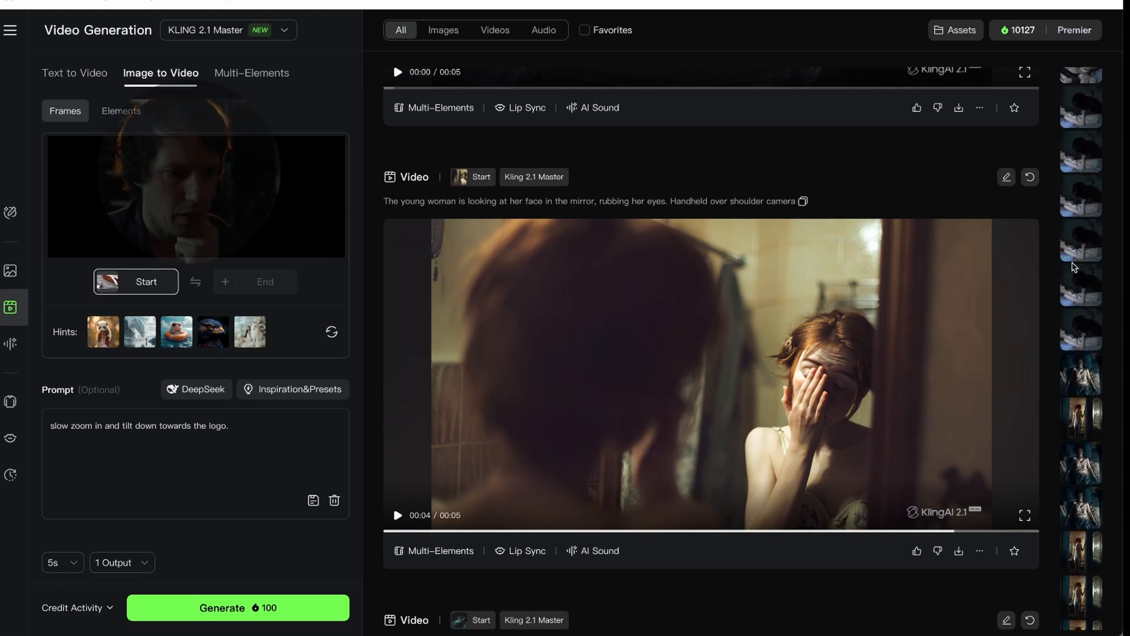
pyautogui.click(1082, 334)
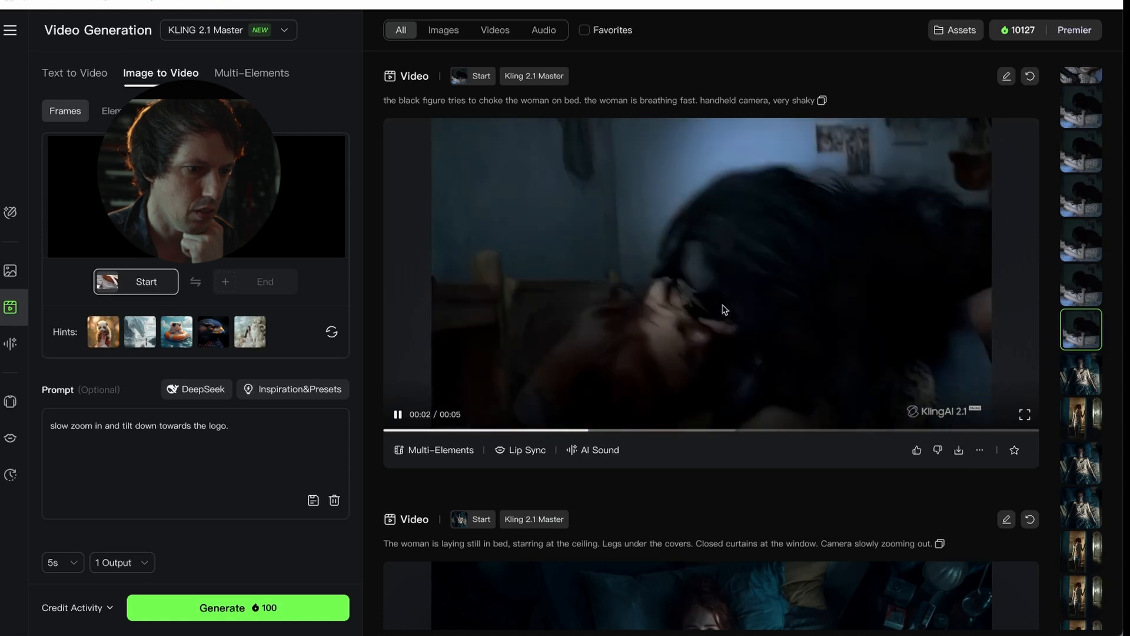
# Step: Compare the successive video versions of the black figure choking, pressing down on and leaning onto the woman's chest, along with their prompts
pyautogui.scroll(3, 725, 309)
pyautogui.scroll(5, 724, 309)
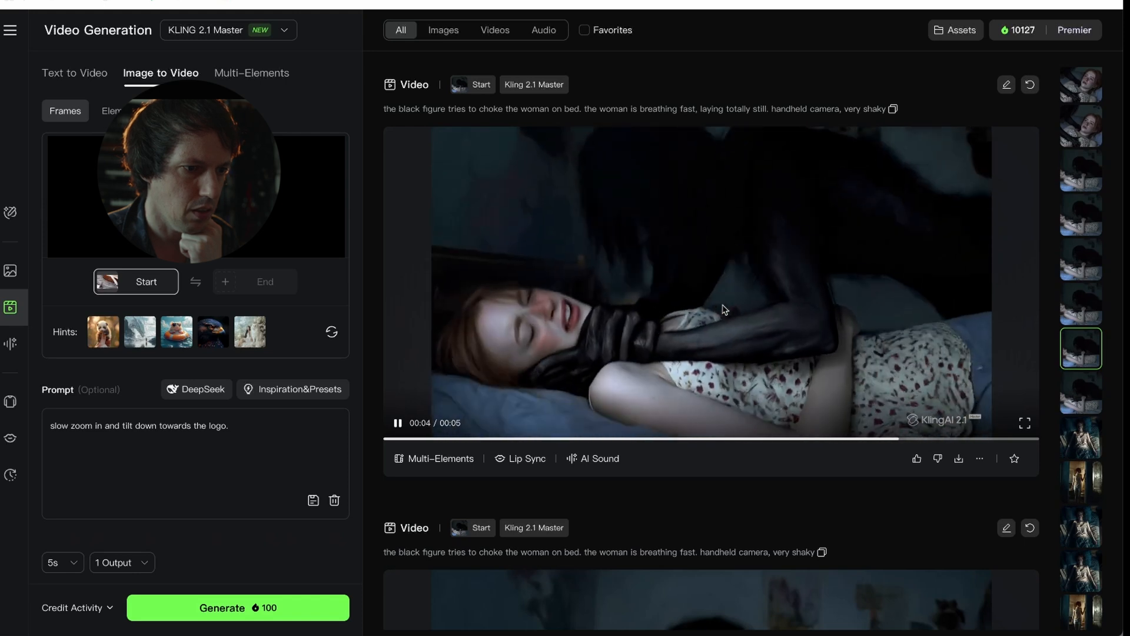
pyautogui.scroll(6, 725, 309)
pyautogui.scroll(2, 722, 305)
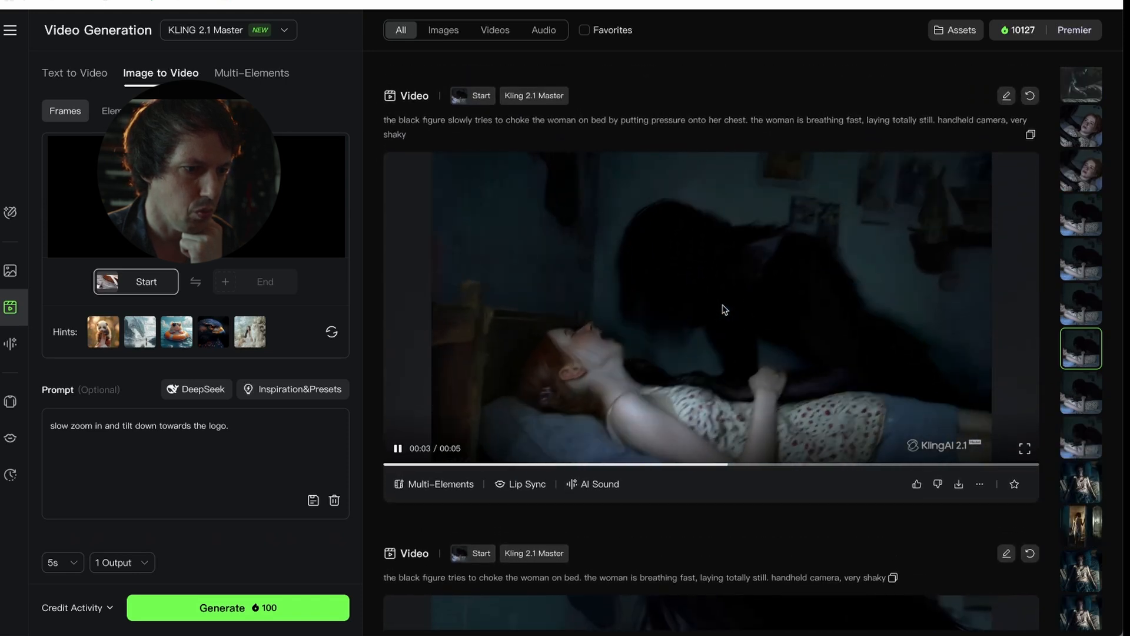
pyautogui.scroll(7, 725, 309)
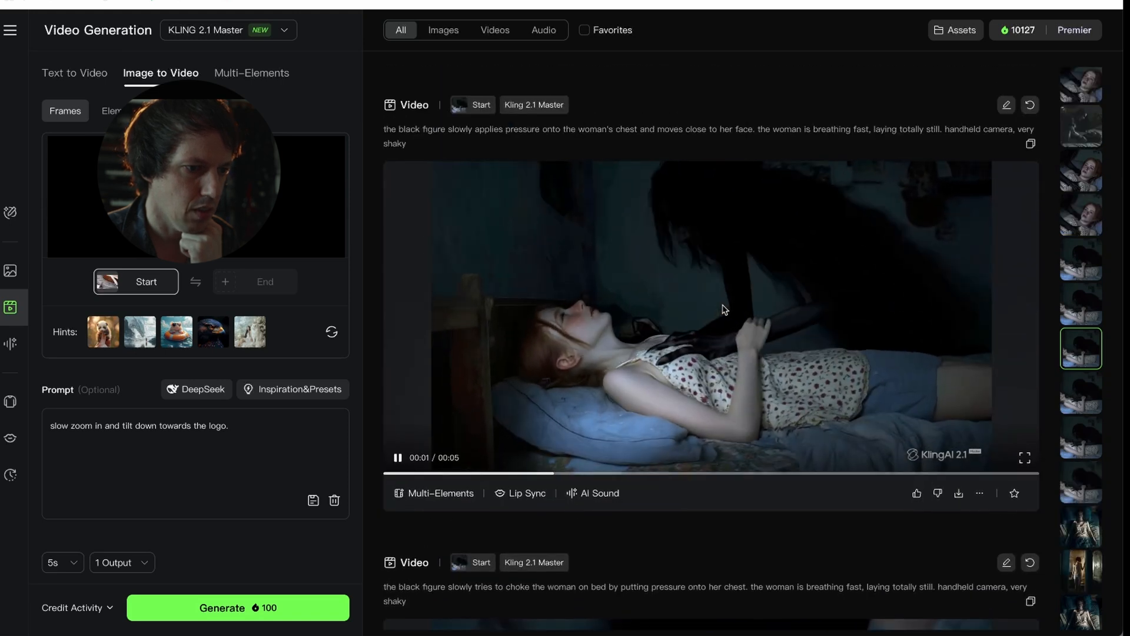
pyautogui.scroll(7, 725, 309)
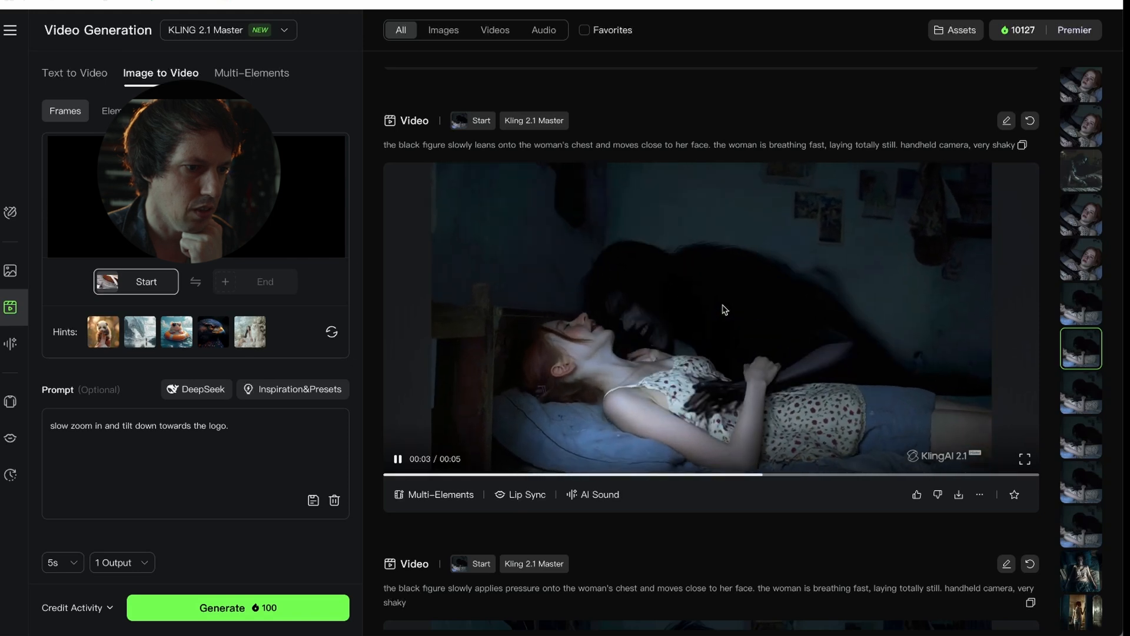
# Step: Play the 10-second video of the woman embracing the black figure, pausing it along the way to examine its glowing-light prompt
pyautogui.scroll(5, 725, 309)
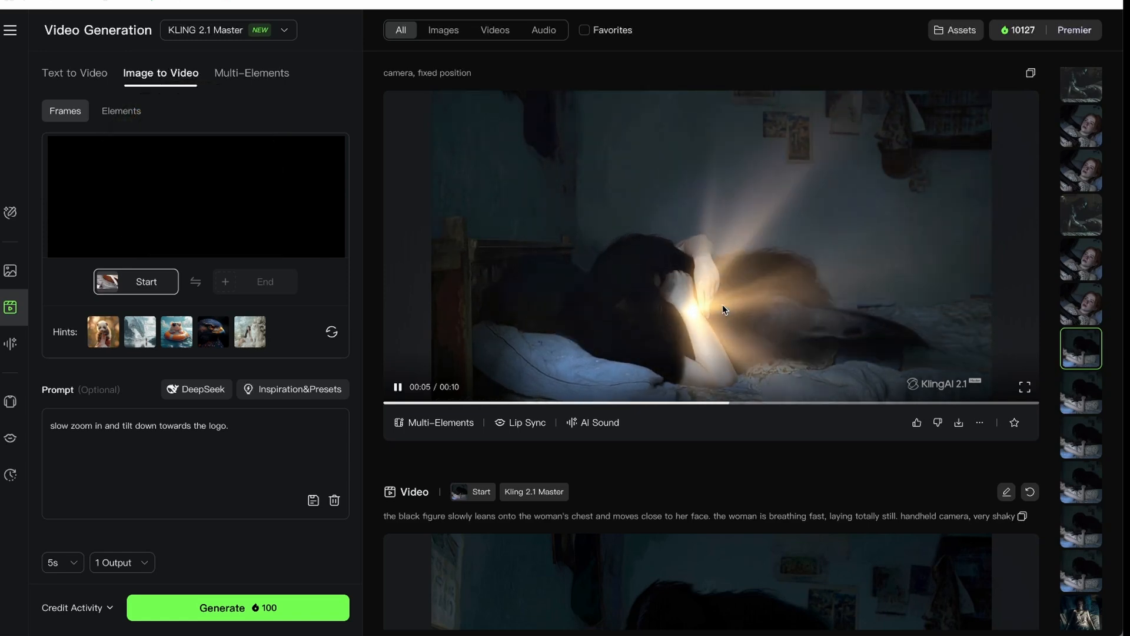
pyautogui.scroll(1, 385, 139)
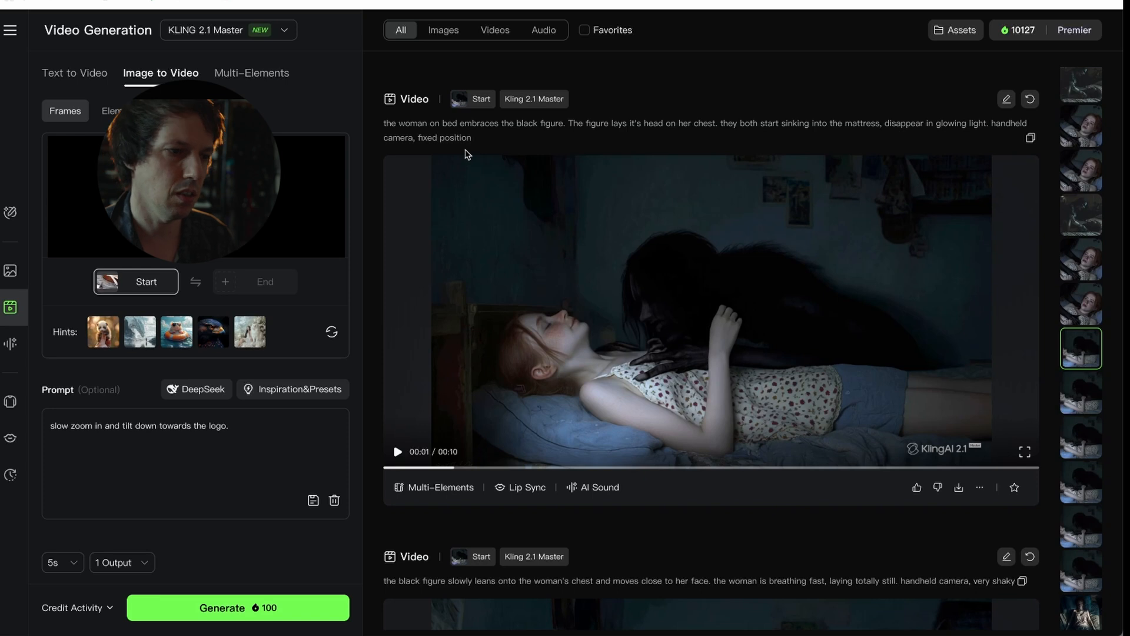
pyautogui.click(562, 269)
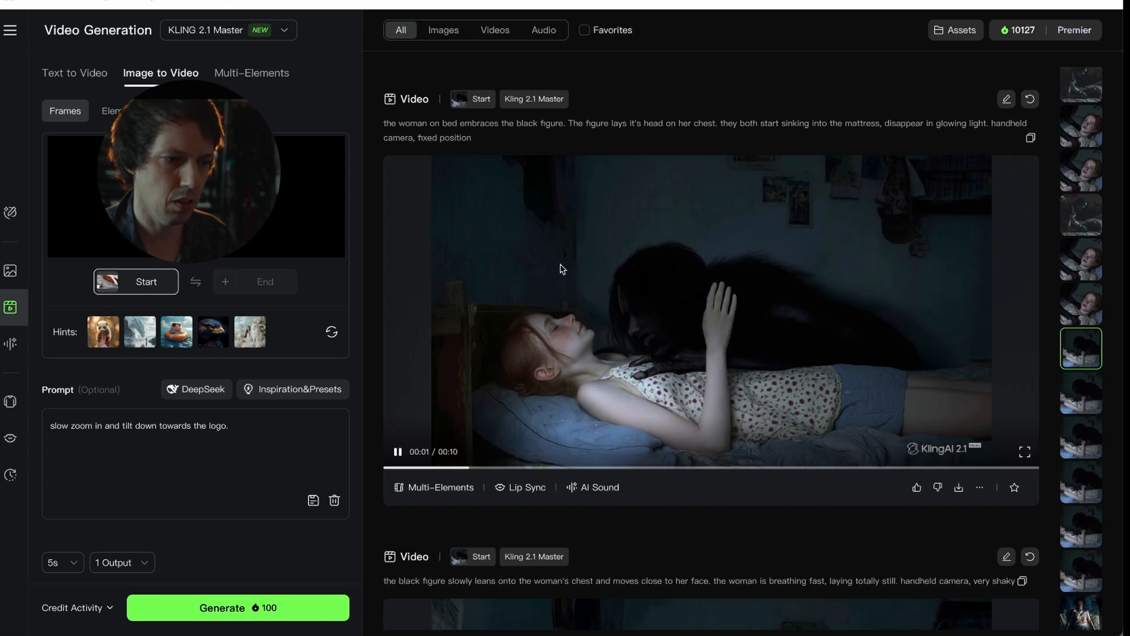
pyautogui.click(434, 159)
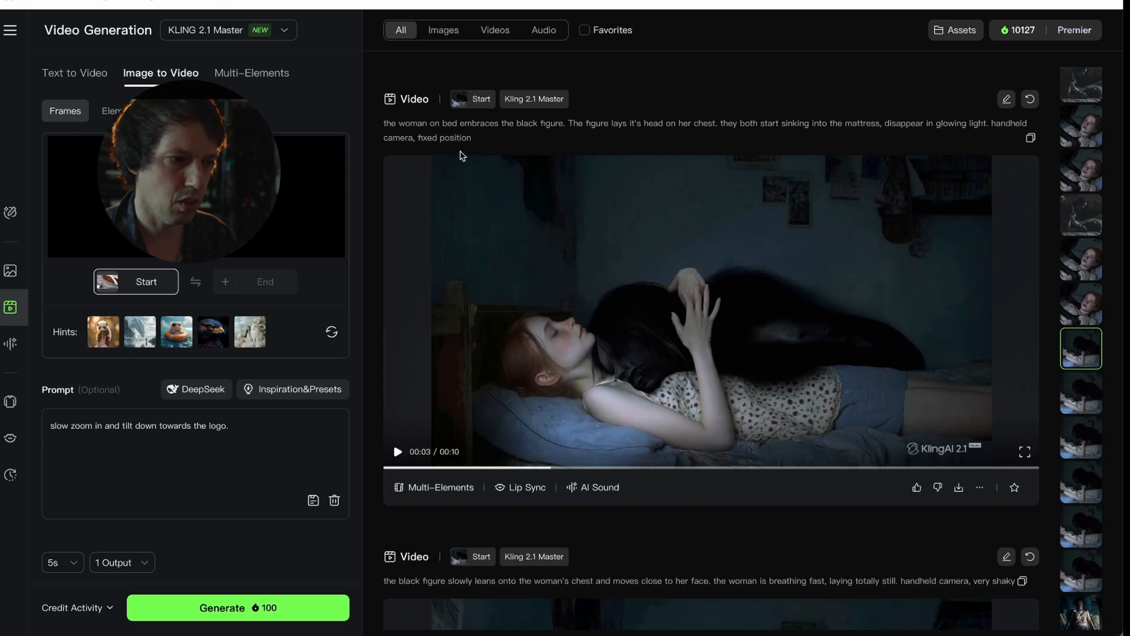
pyautogui.click(535, 269)
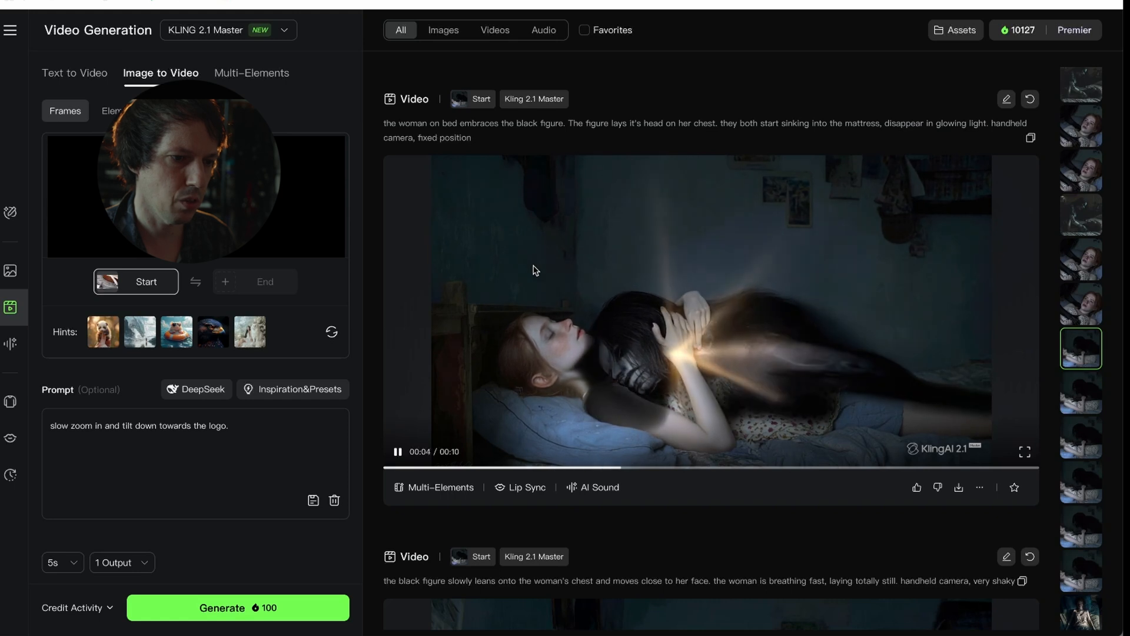
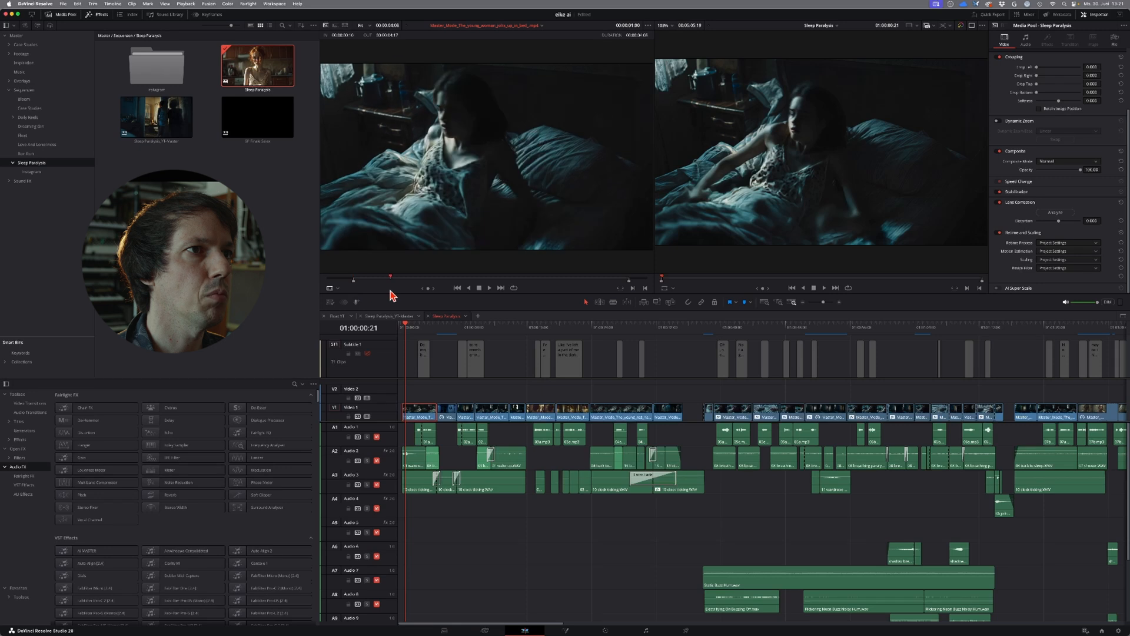
# Step: Play the opening shot of the woman sitting up in bed and move on to the wall clock shot
pyautogui.click(401, 332)
pyautogui.moveTo(400, 329); pyautogui.dragTo(399, 330)
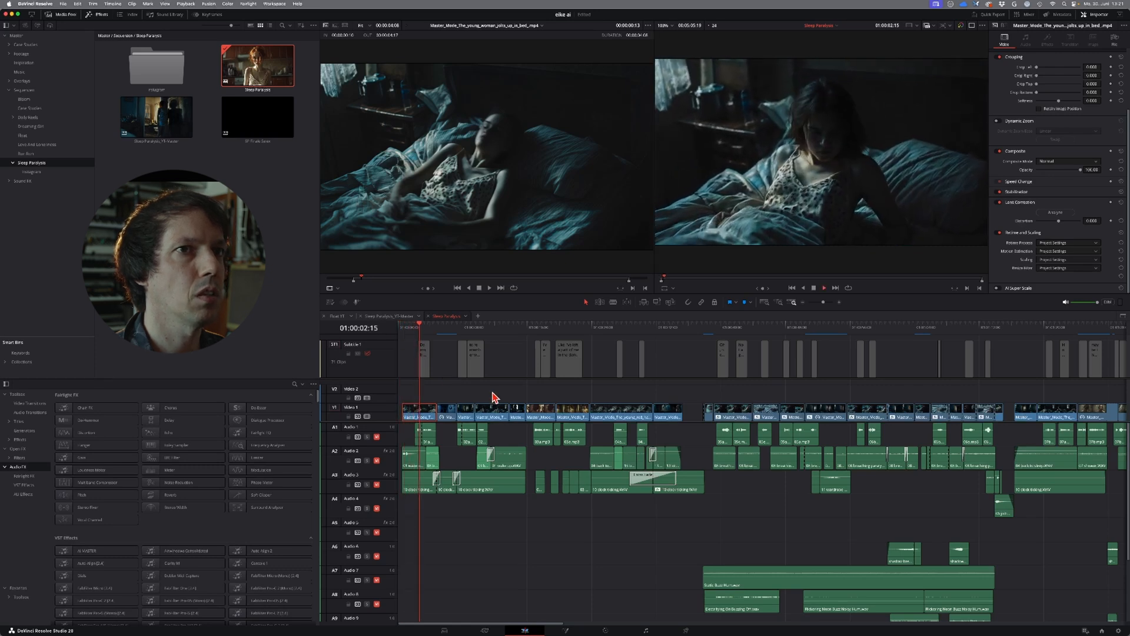
pyautogui.click(438, 345)
pyautogui.moveTo(438, 340)
pyautogui.mouseDown()
pyautogui.moveTo(449, 343)
pyautogui.moveTo(439, 343)
pyautogui.mouseUp()
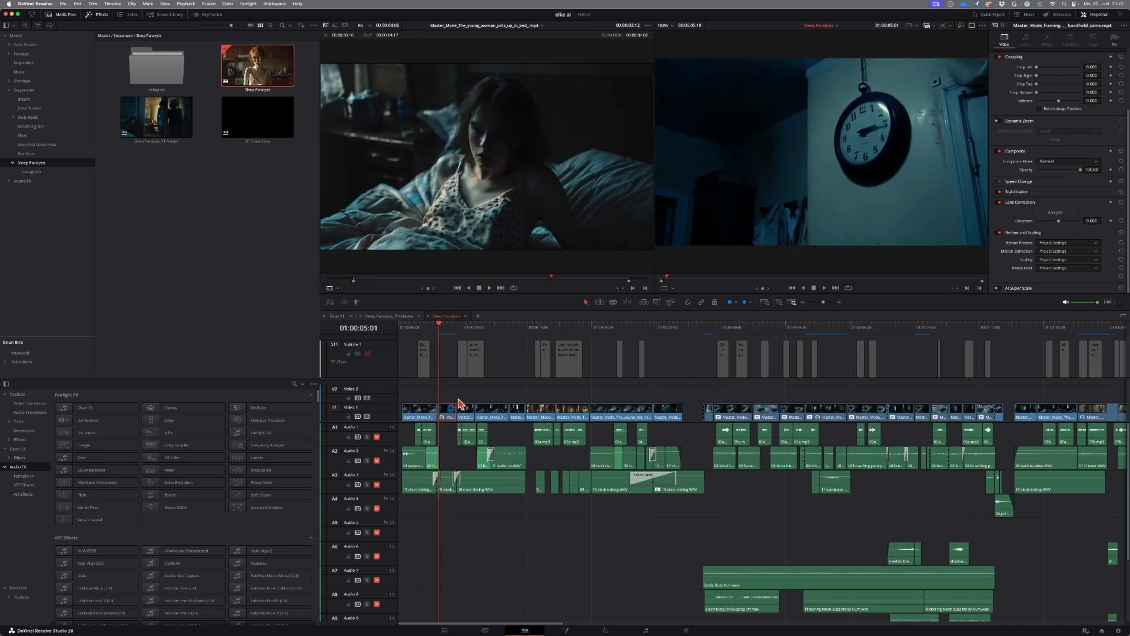
# Step: Review the wall clock shot alongside its source clip and scrub the timeline from the woman's gaze to the wardrobe
pyautogui.press('space')
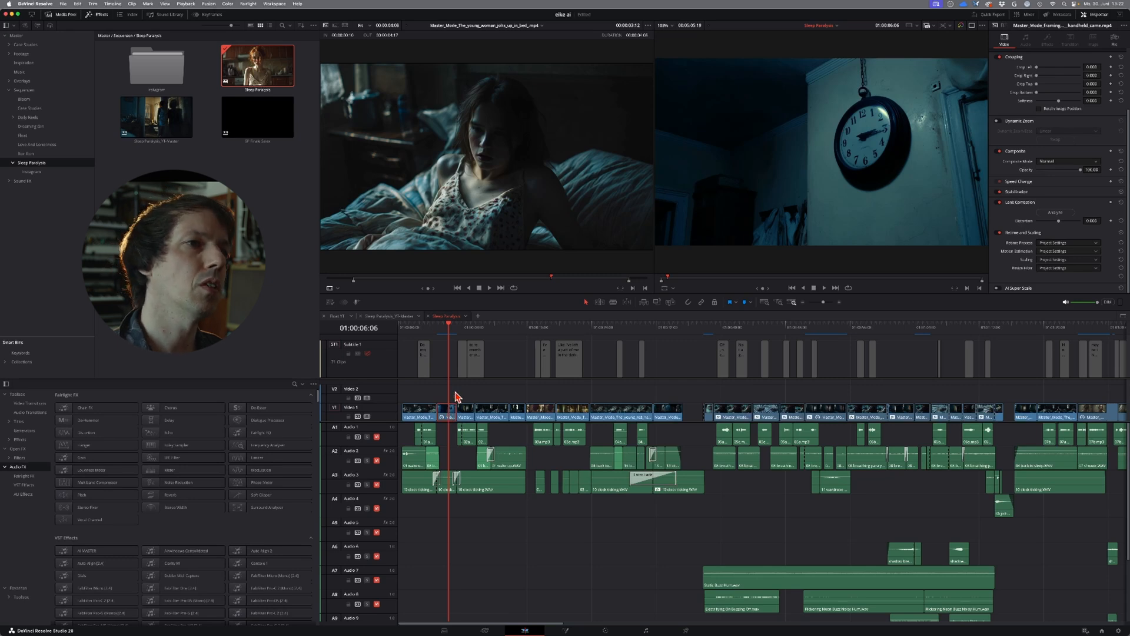
pyautogui.moveTo(450, 327); pyautogui.dragTo(442, 330)
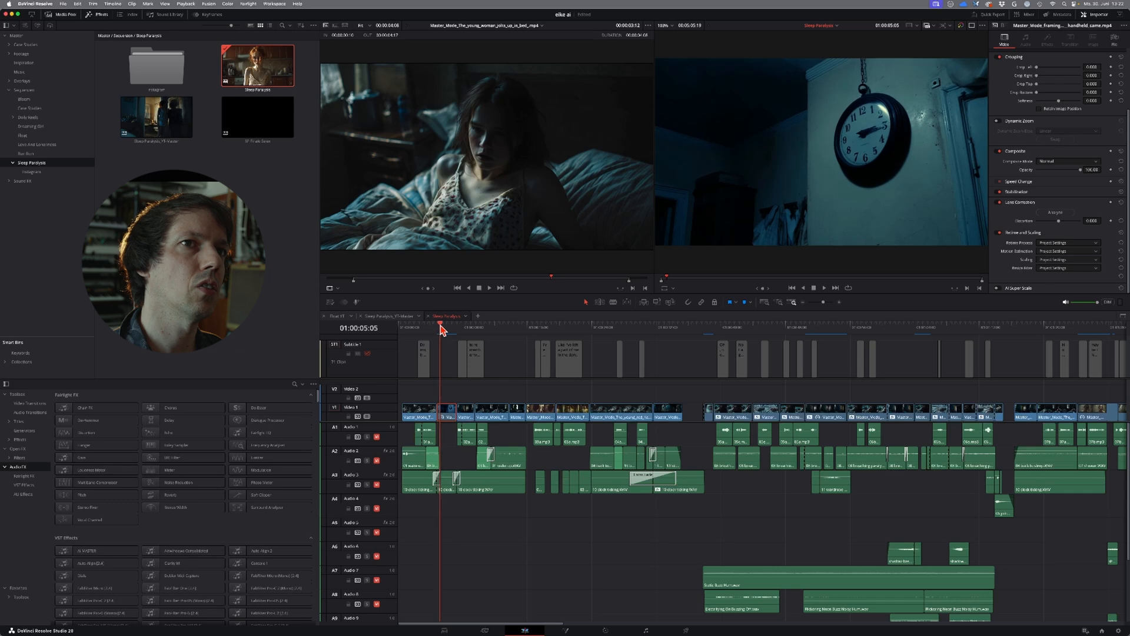
pyautogui.doubleClick(447, 414)
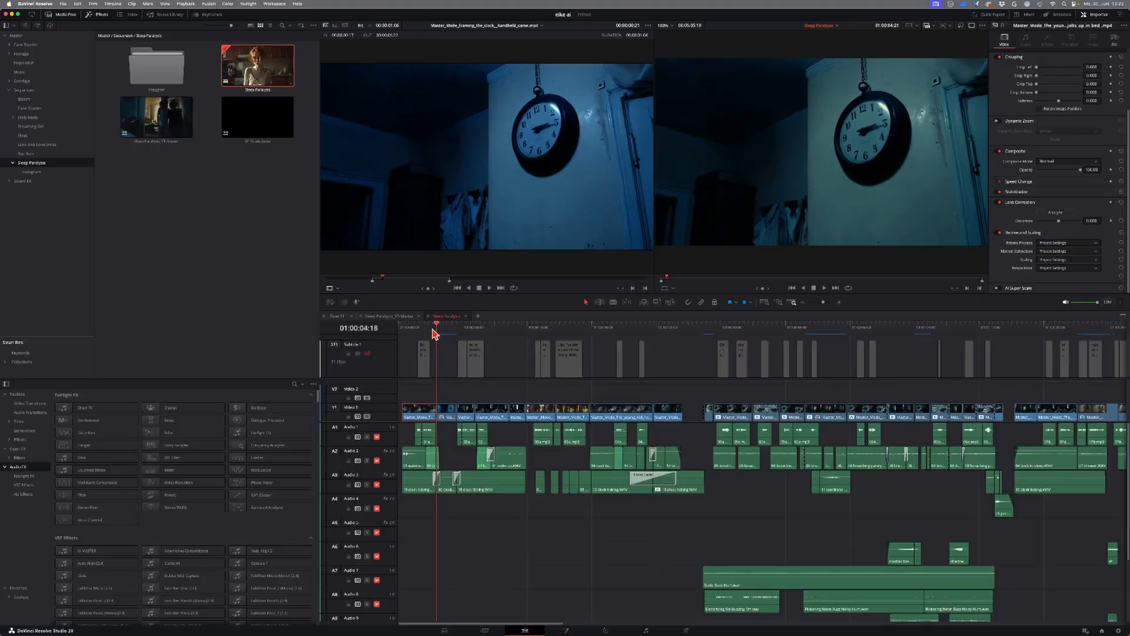
pyautogui.click(432, 330)
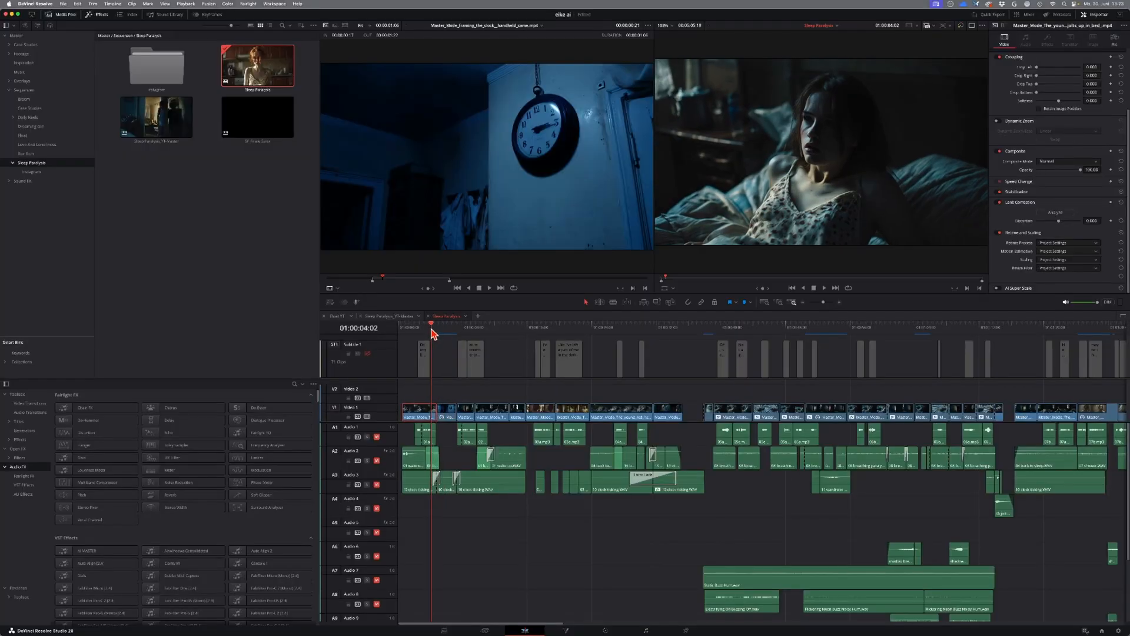
pyautogui.moveTo(432, 333); pyautogui.dragTo(468, 337)
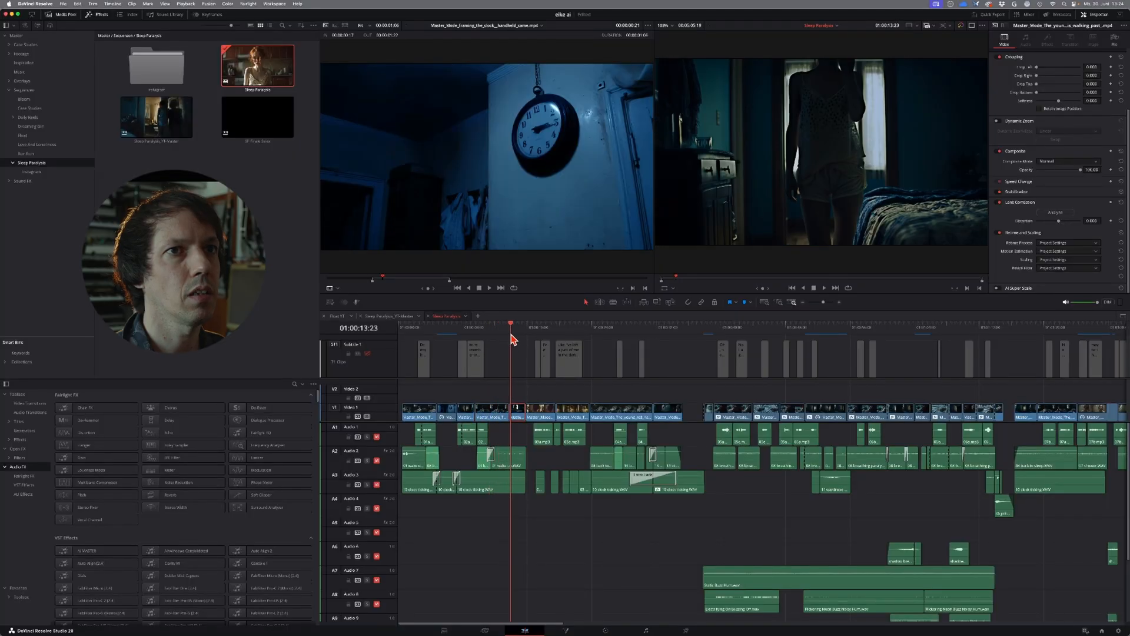
# Step: Load the source clip of the young woman walking past and scrub through it from its beginning
pyautogui.doubleClick(524, 415)
pyautogui.click(363, 277)
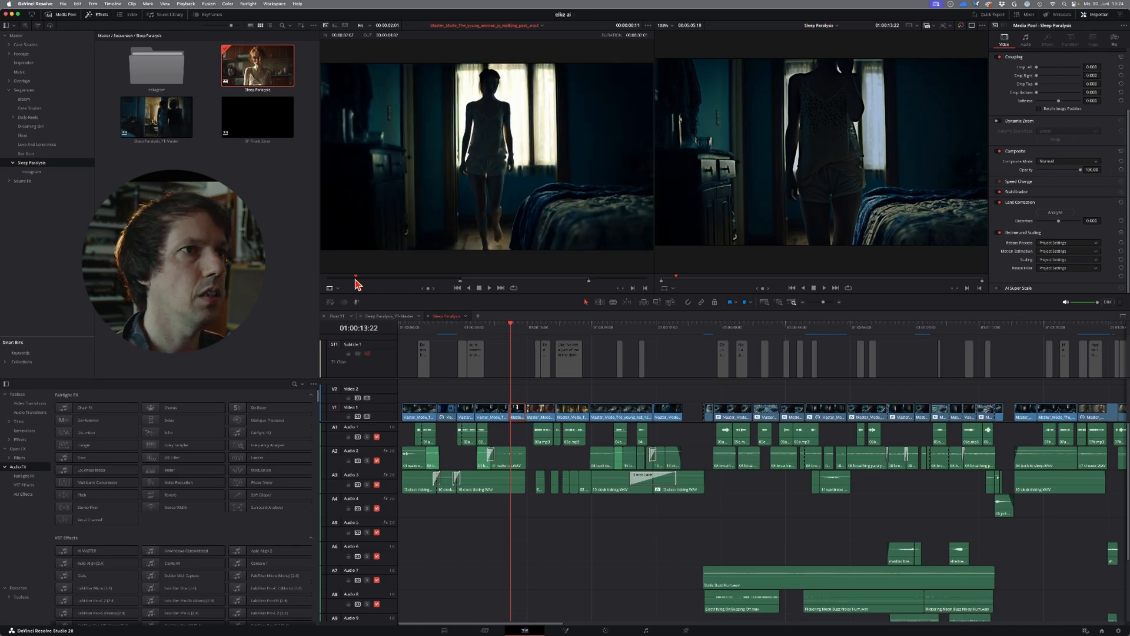
pyautogui.click(505, 338)
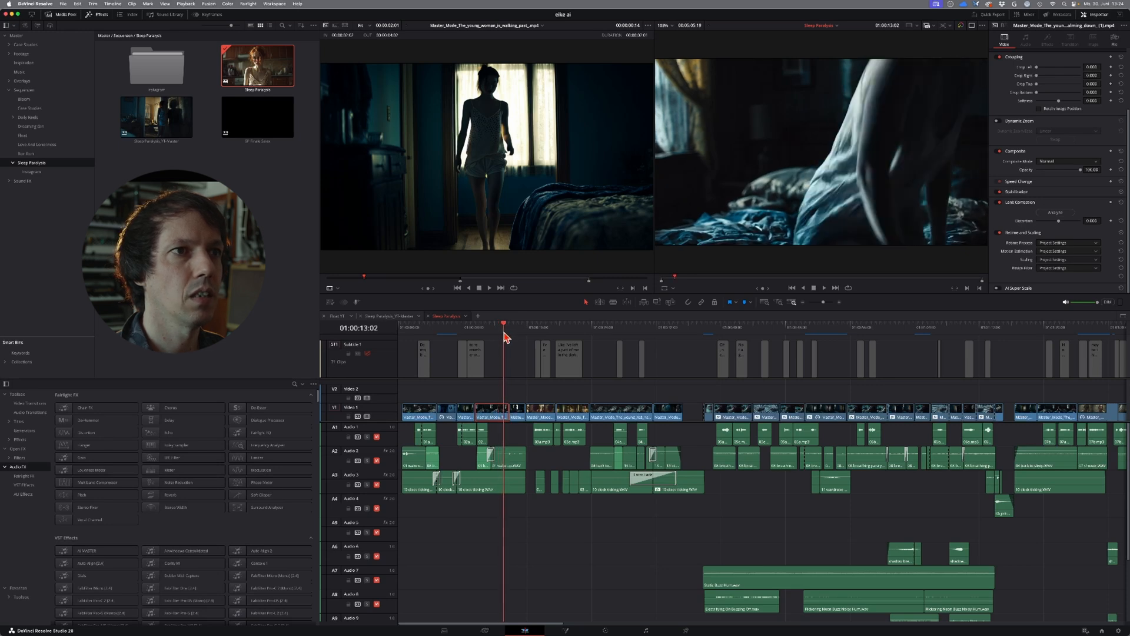
pyautogui.moveTo(368, 279); pyautogui.dragTo(461, 289)
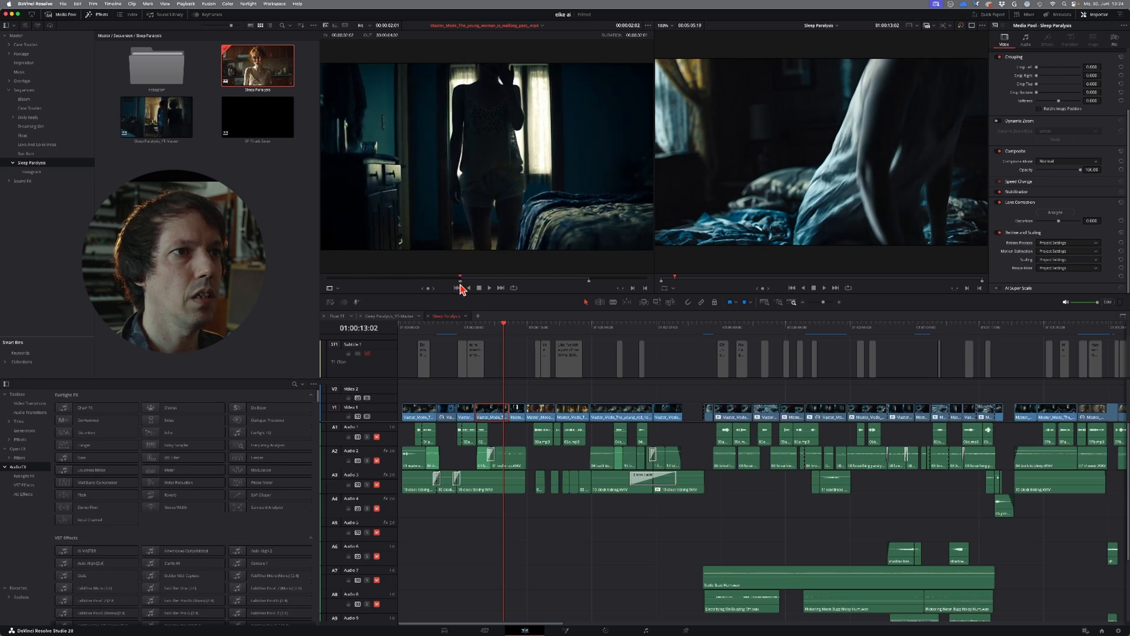
pyautogui.moveTo(467, 277); pyautogui.dragTo(500, 284)
# Step: Scrub the edit from the wardrobe and walking shots through the bathroom scene to the extreme close-up of the eye
pyautogui.moveTo(502, 330); pyautogui.dragTo(468, 337)
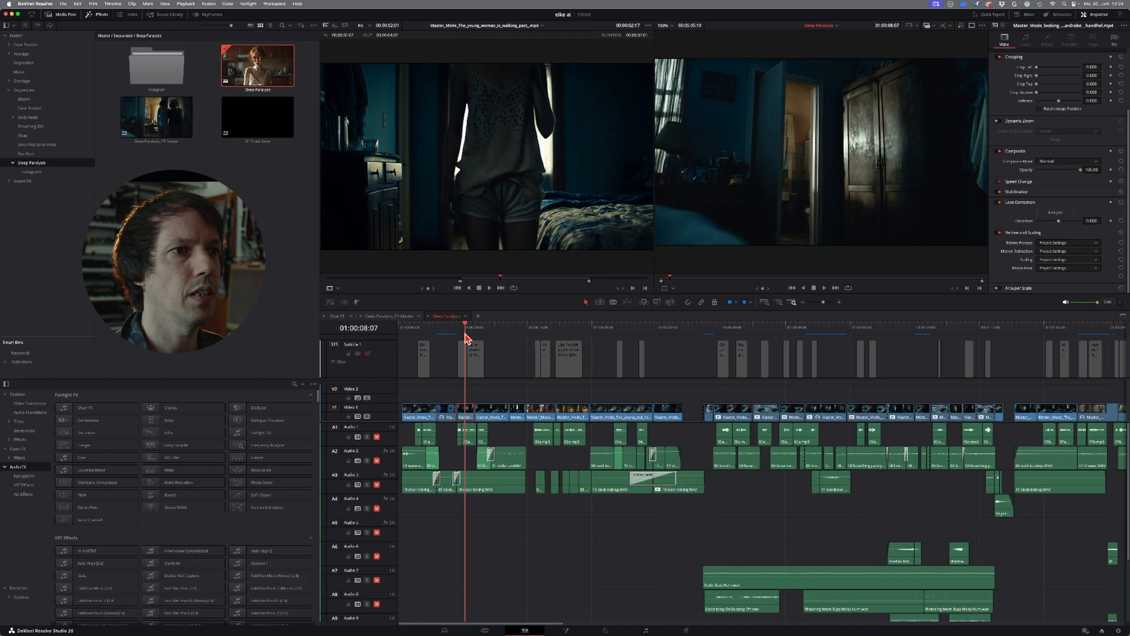
pyautogui.click(519, 333)
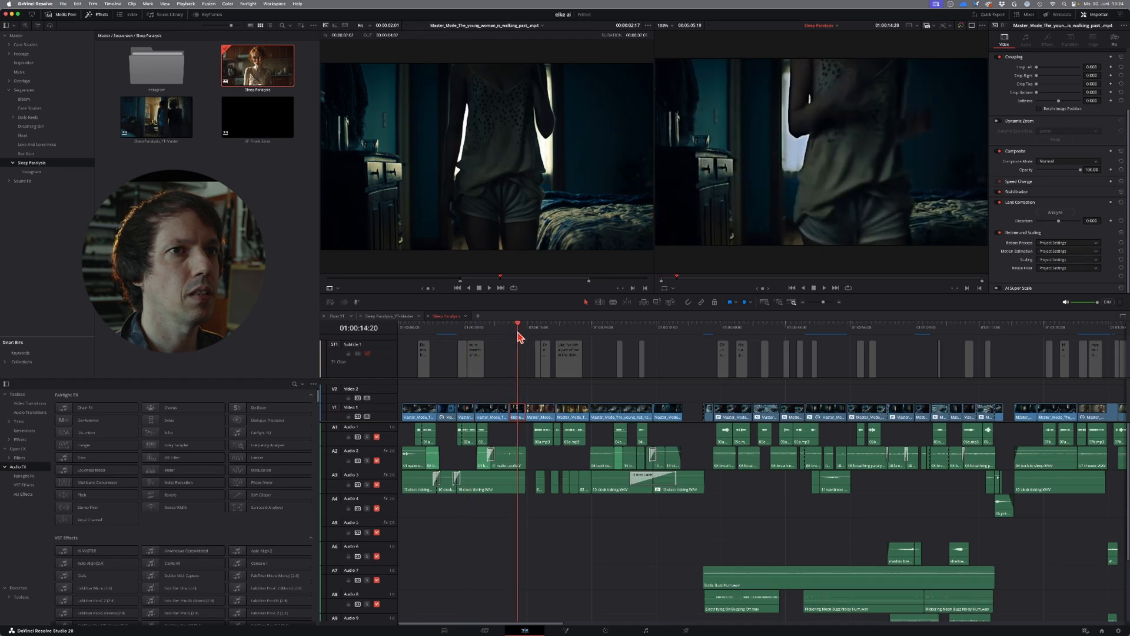
pyautogui.moveTo(522, 334); pyautogui.dragTo(586, 340)
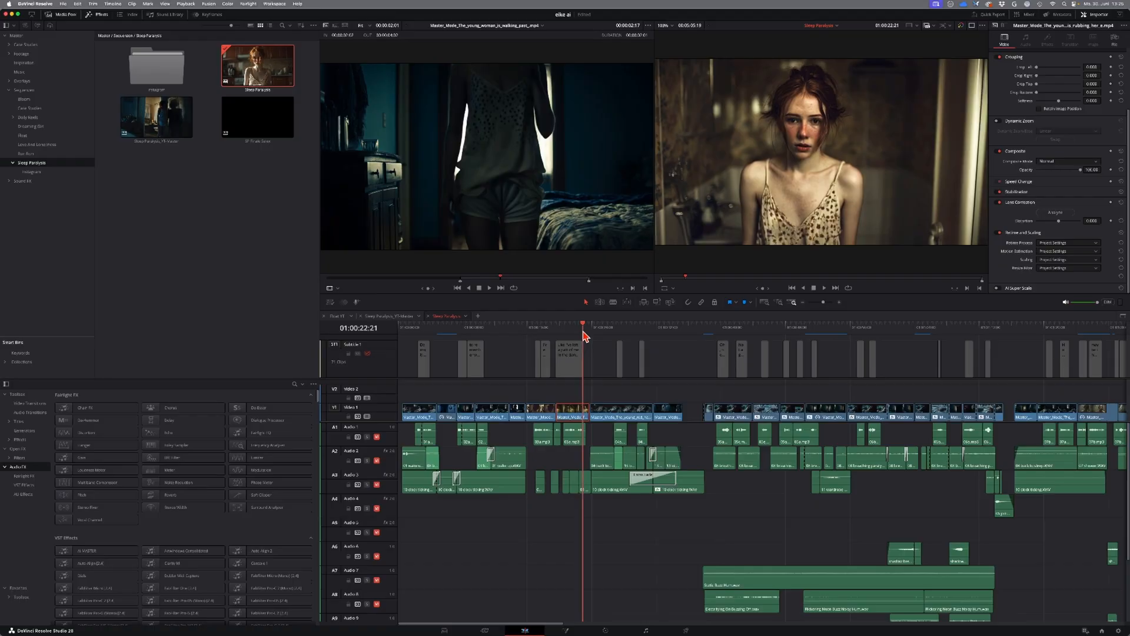
pyautogui.click(571, 328)
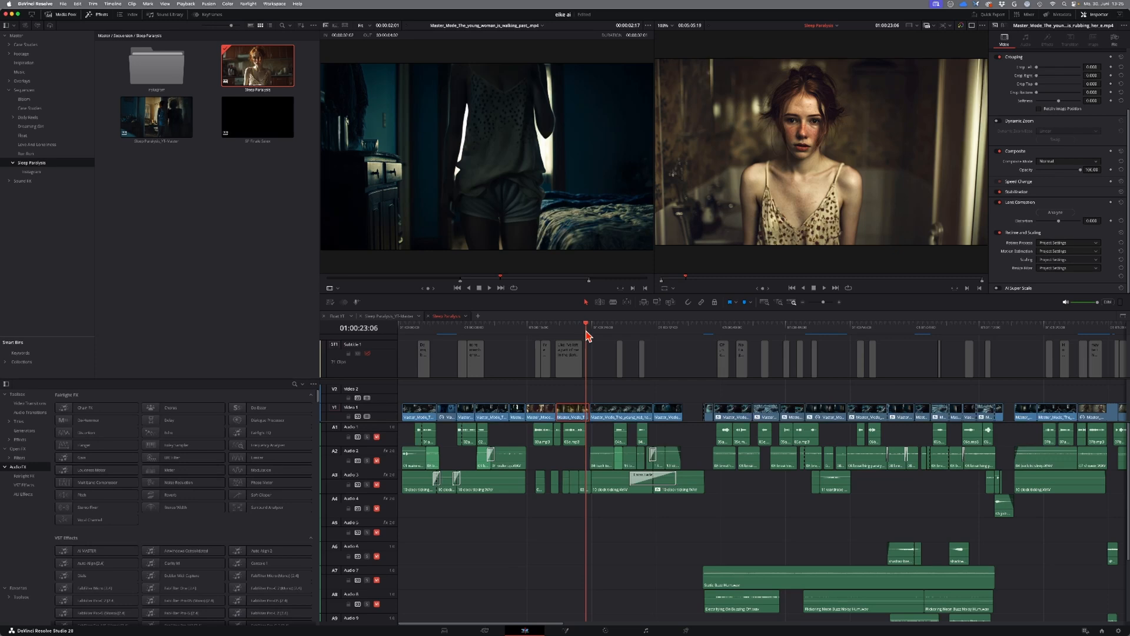
pyautogui.moveTo(589, 327); pyautogui.dragTo(710, 345)
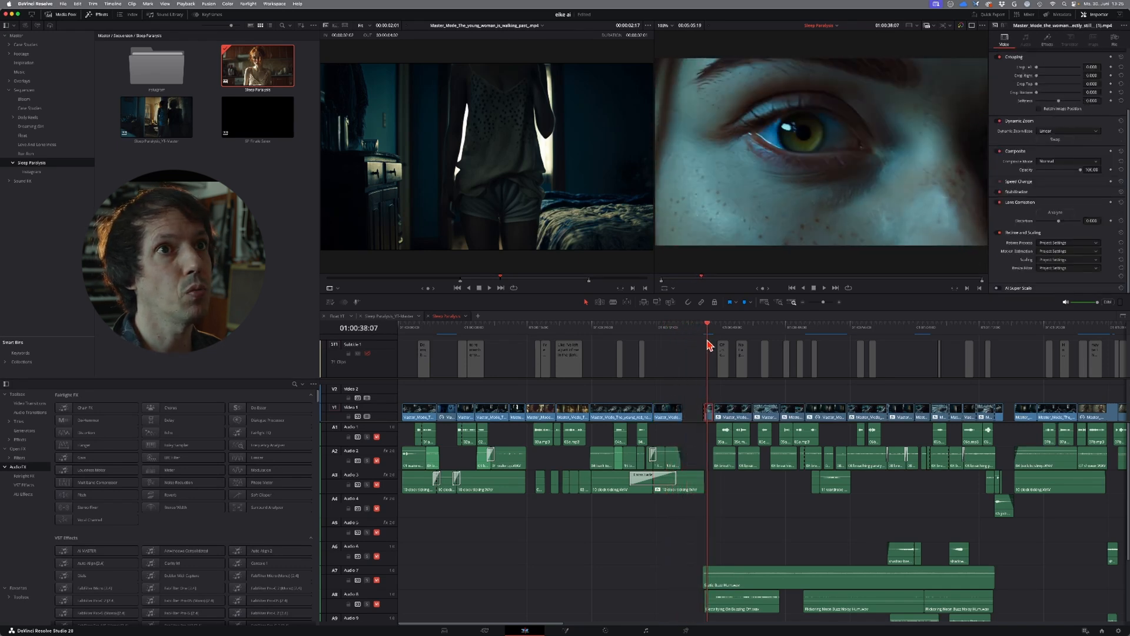
# Step: Examine the cut from black to the eye close-up by playing and scrubbing through the shot
pyautogui.press('super+equal')
pyautogui.press('super+equal')
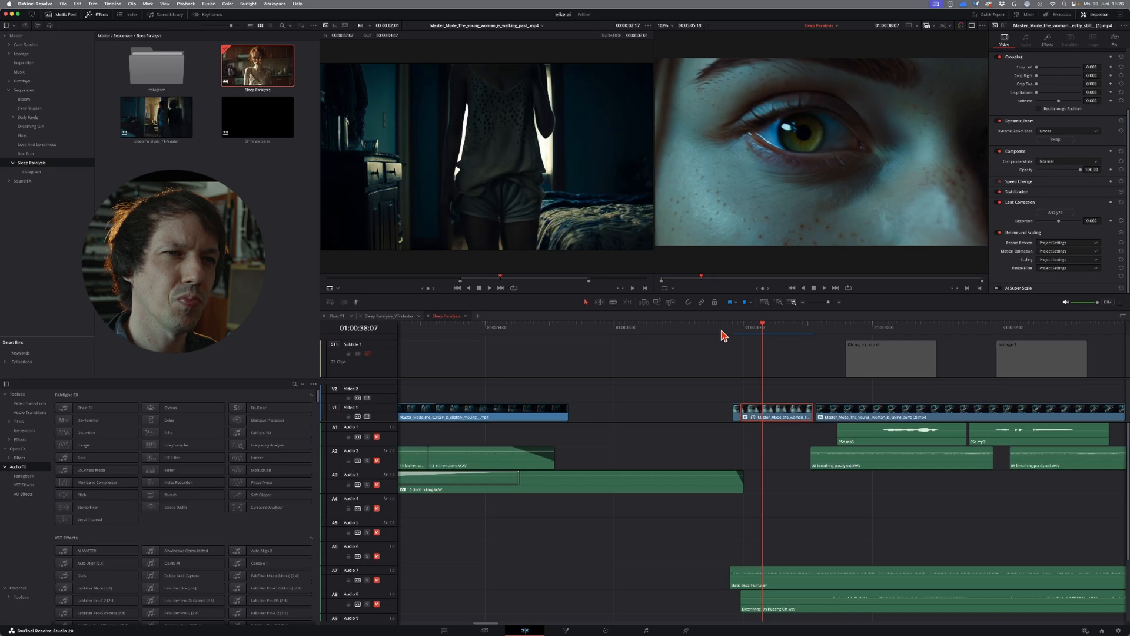
pyautogui.click(722, 331)
pyautogui.moveTo(723, 332); pyautogui.dragTo(729, 337)
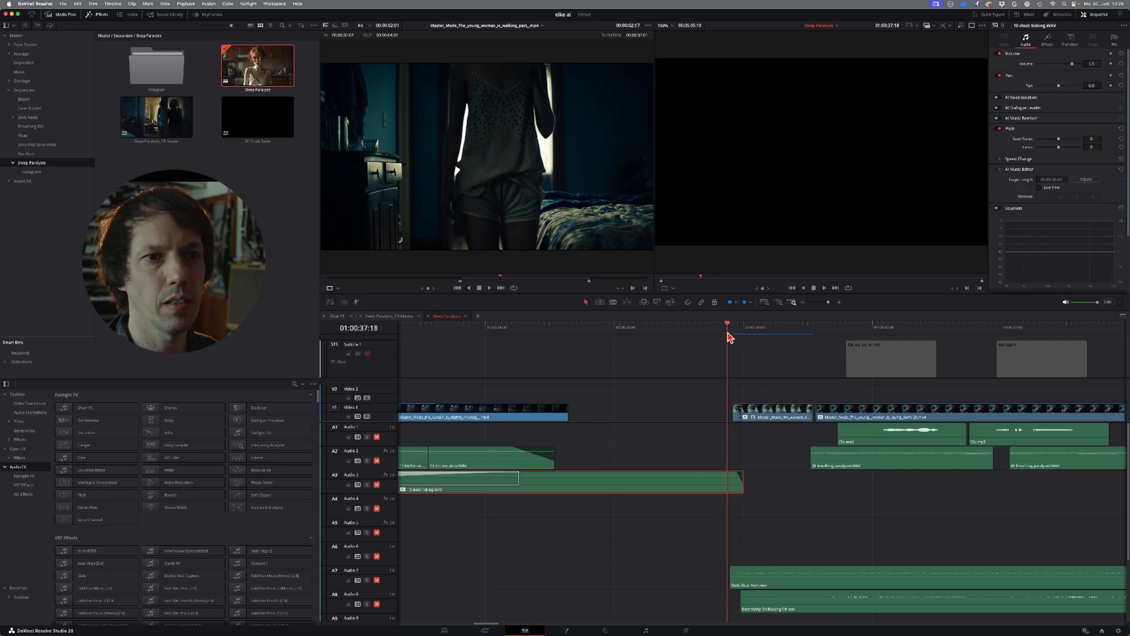
pyautogui.moveTo(726, 337)
pyautogui.mouseDown()
pyautogui.moveTo(753, 339)
pyautogui.moveTo(731, 333)
pyautogui.mouseUp()
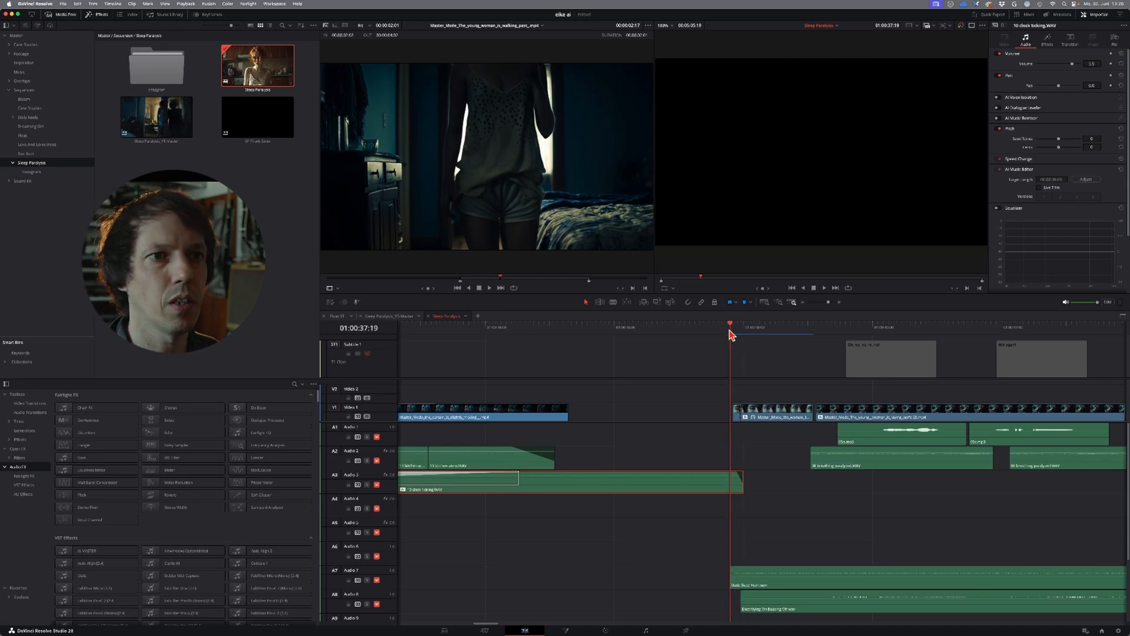
pyautogui.press('space')
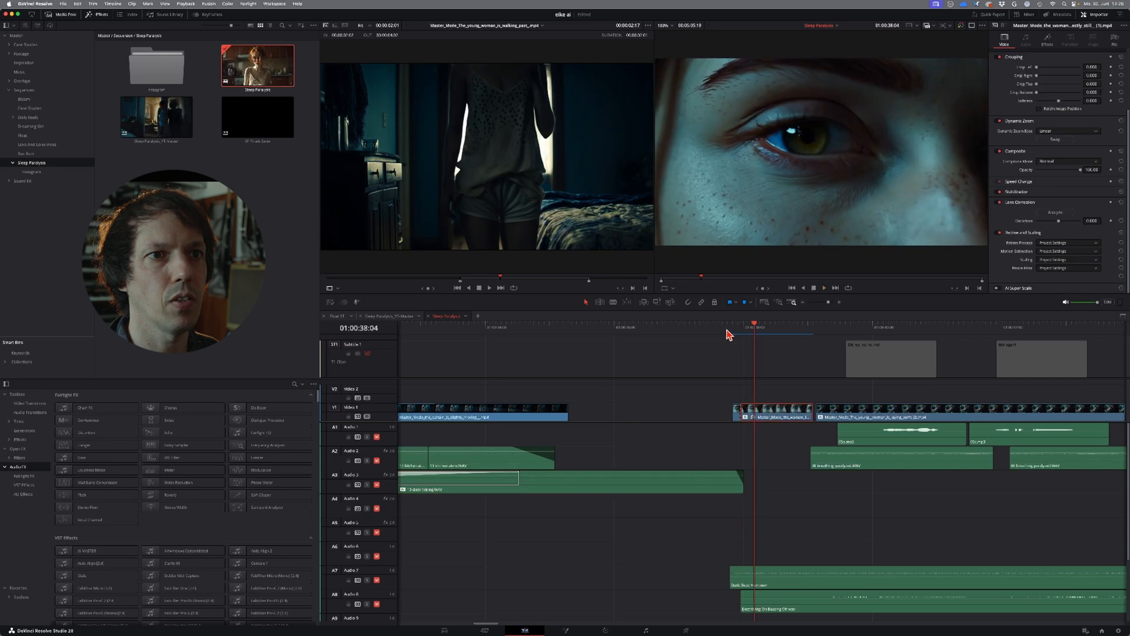
pyautogui.click(743, 334)
pyautogui.moveTo(746, 336); pyautogui.dragTo(796, 340)
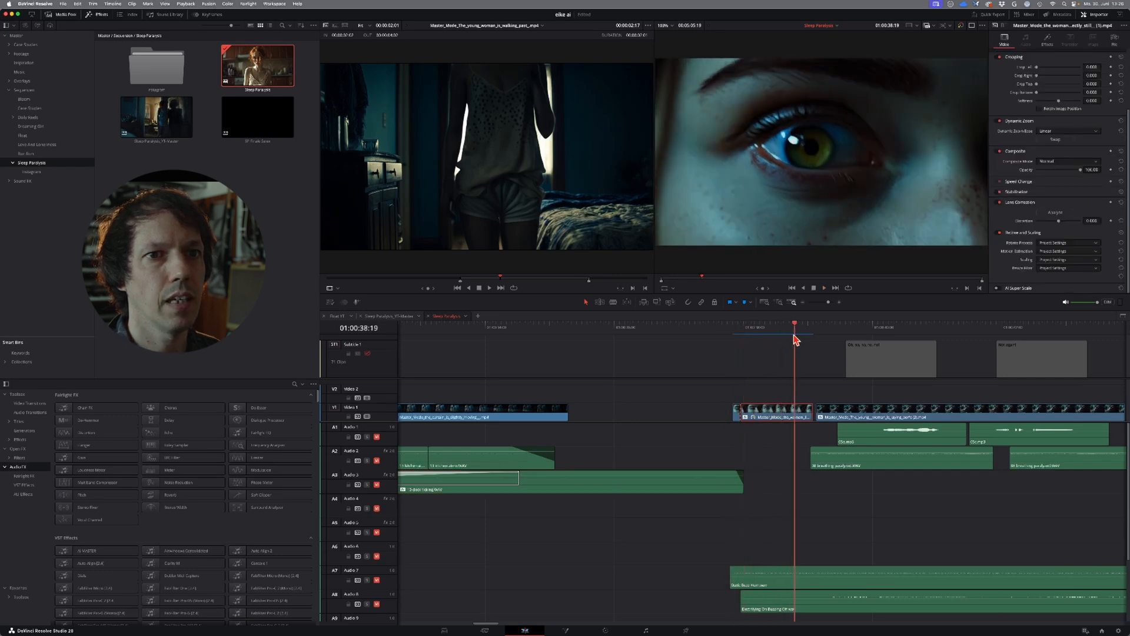
# Step: Scrub the paralysis sequence from the eye close-up past the hand close-up to the wardrobe door clip
pyautogui.scroll(-4, 793, 339)
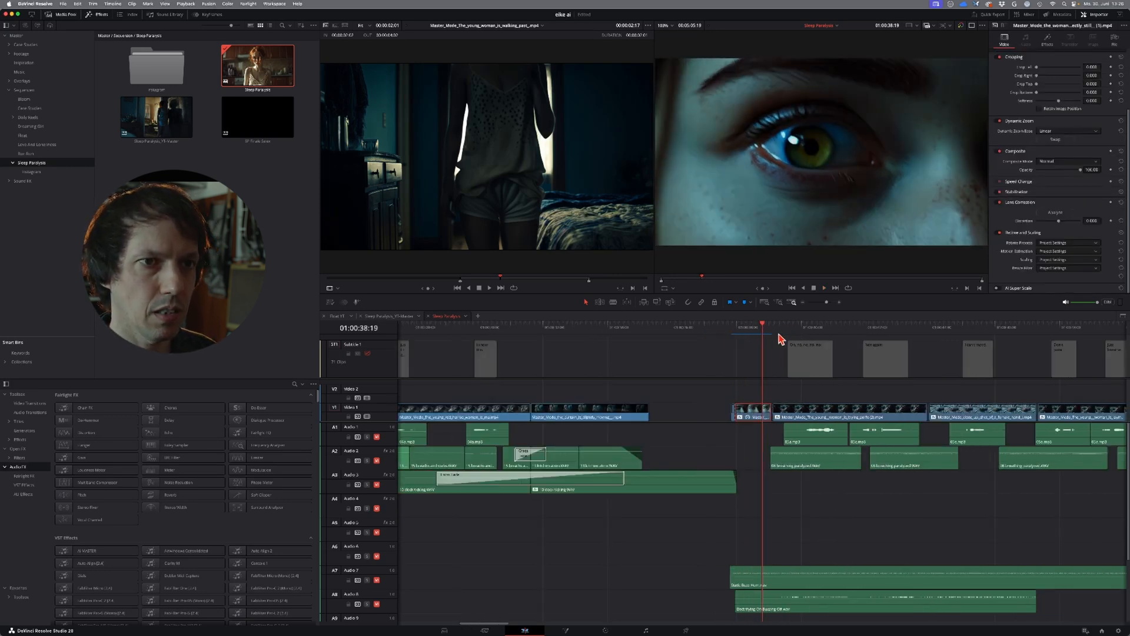
pyautogui.moveTo(766, 334); pyautogui.dragTo(774, 337)
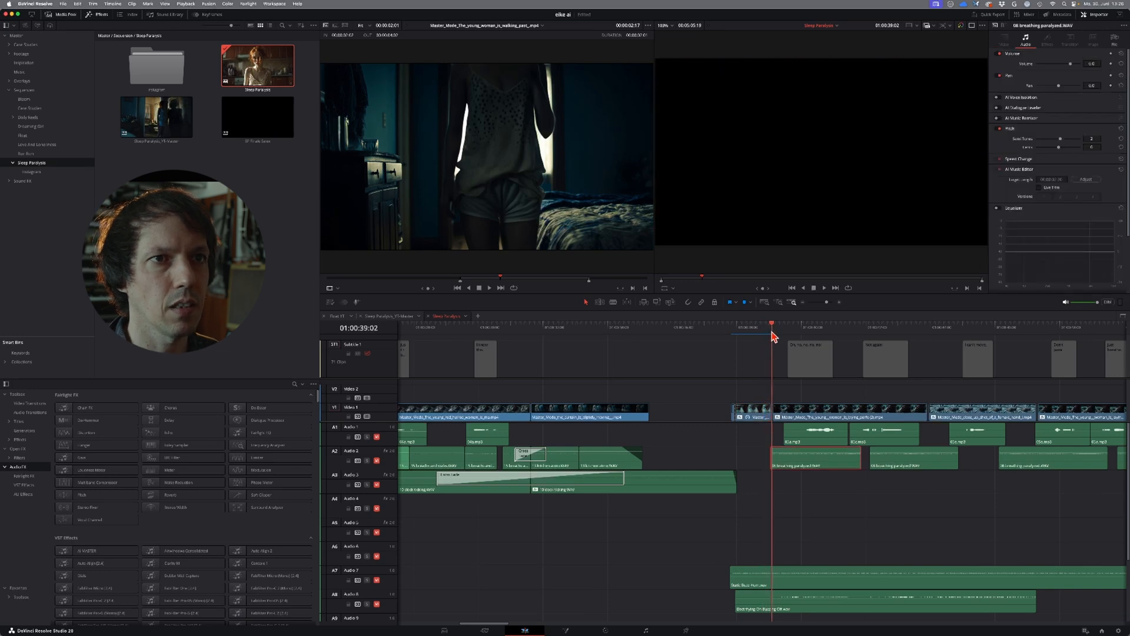
pyautogui.moveTo(774, 330); pyautogui.dragTo(1039, 347)
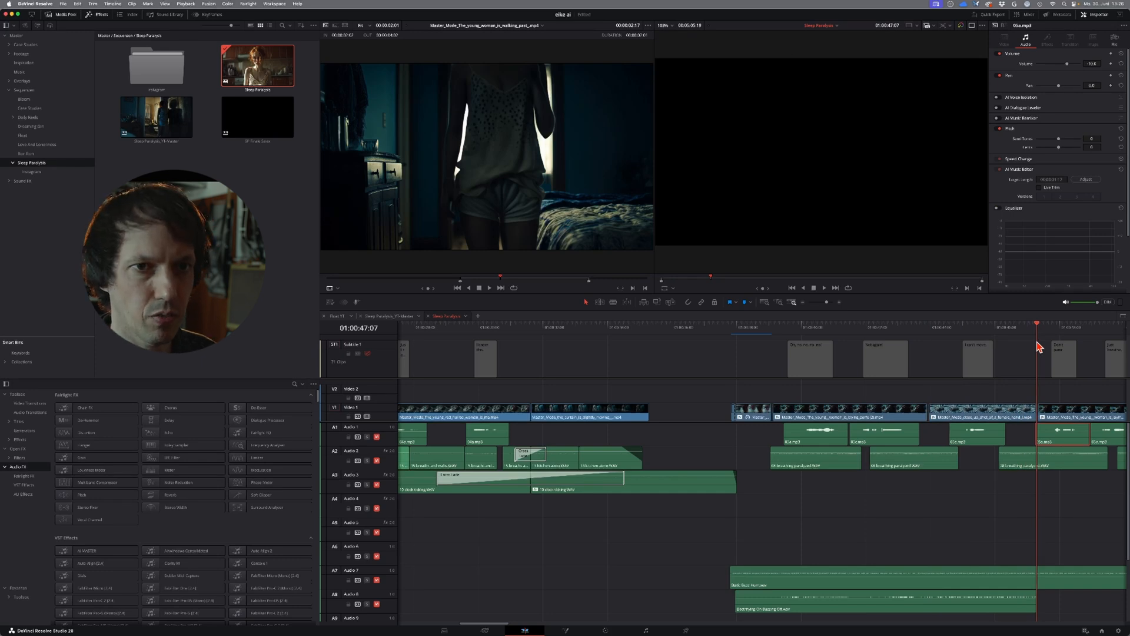
pyautogui.press('super+minus')
pyautogui.moveTo(993, 344); pyautogui.dragTo(999, 337)
pyautogui.press('super+equal')
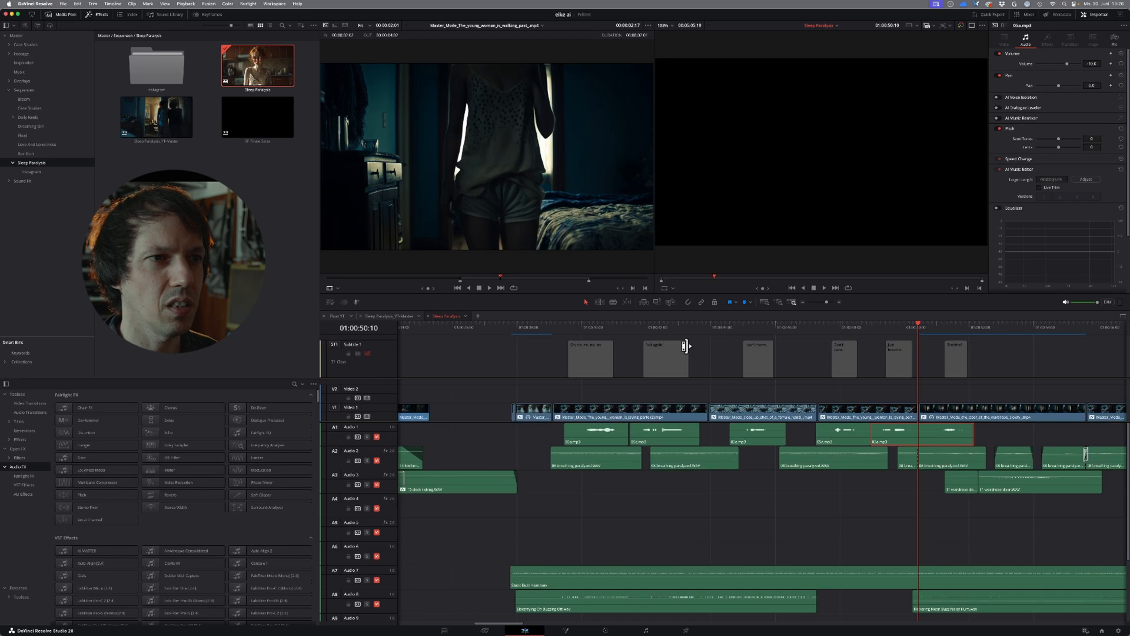
# Step: Play the paralysis sequence from the eye close-up through the hand close-up to the woman lying paralysed
pyautogui.click(541, 327)
pyautogui.press('space')
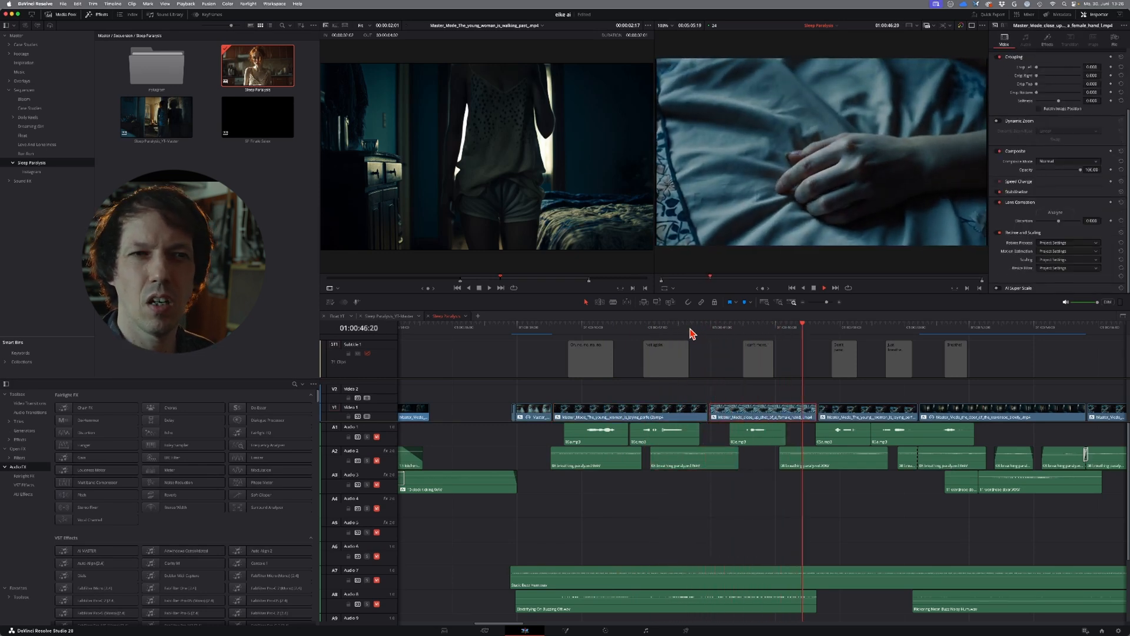
pyautogui.press('super+minus')
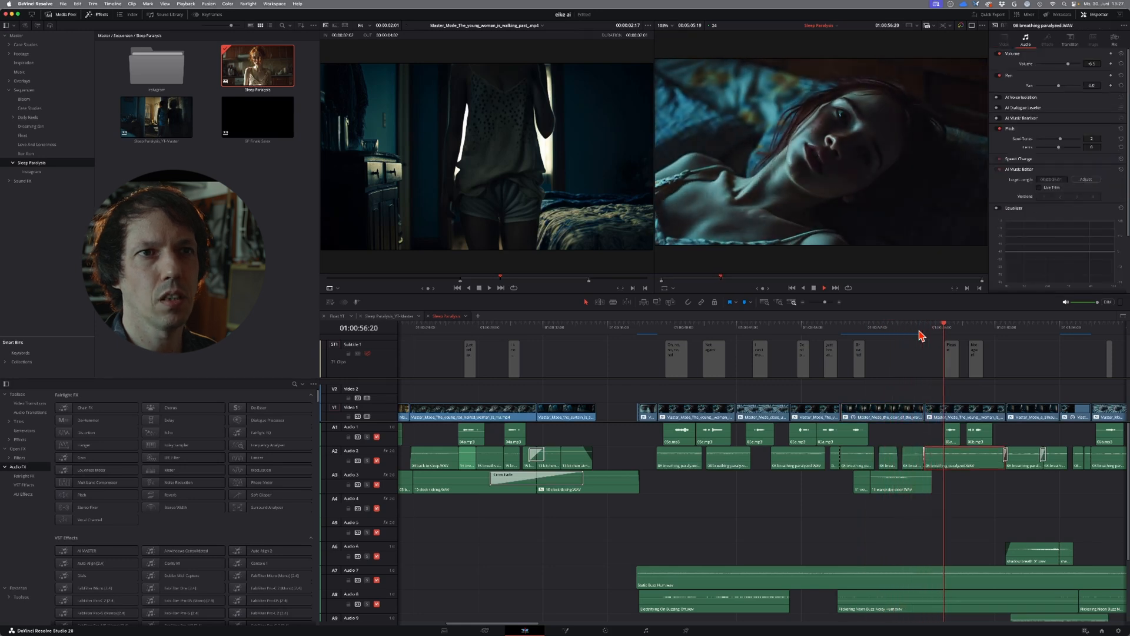
# Step: Compare the recurring face close-ups of the paralysed woman around 01:00:47, 01:00:56 and 01:01:04 in the timeline
pyautogui.click(794, 329)
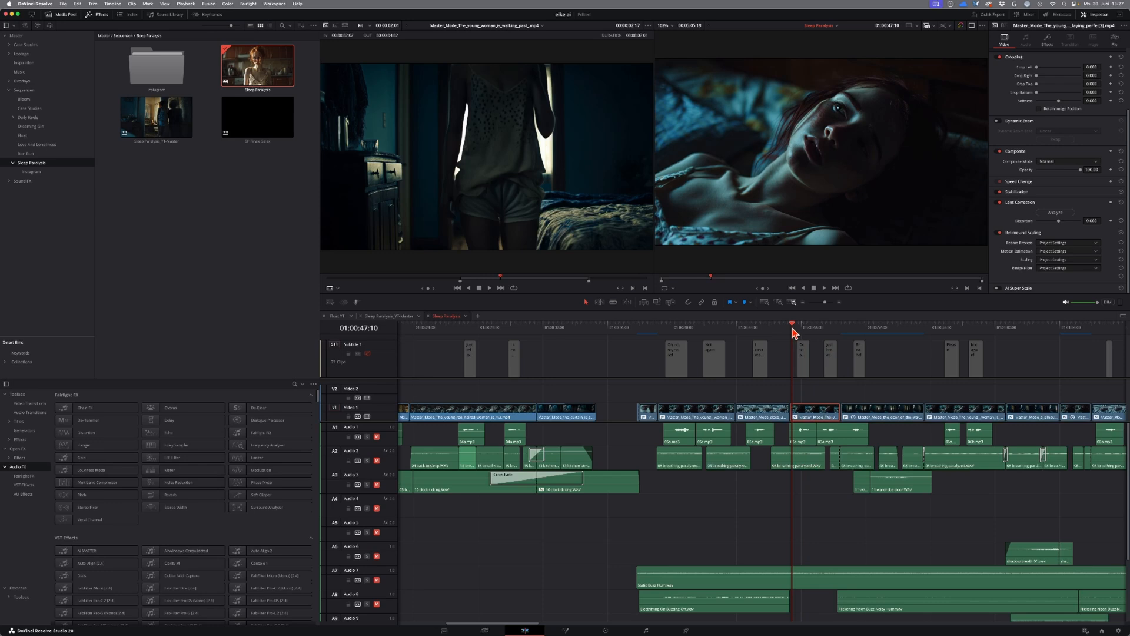
pyautogui.click(934, 331)
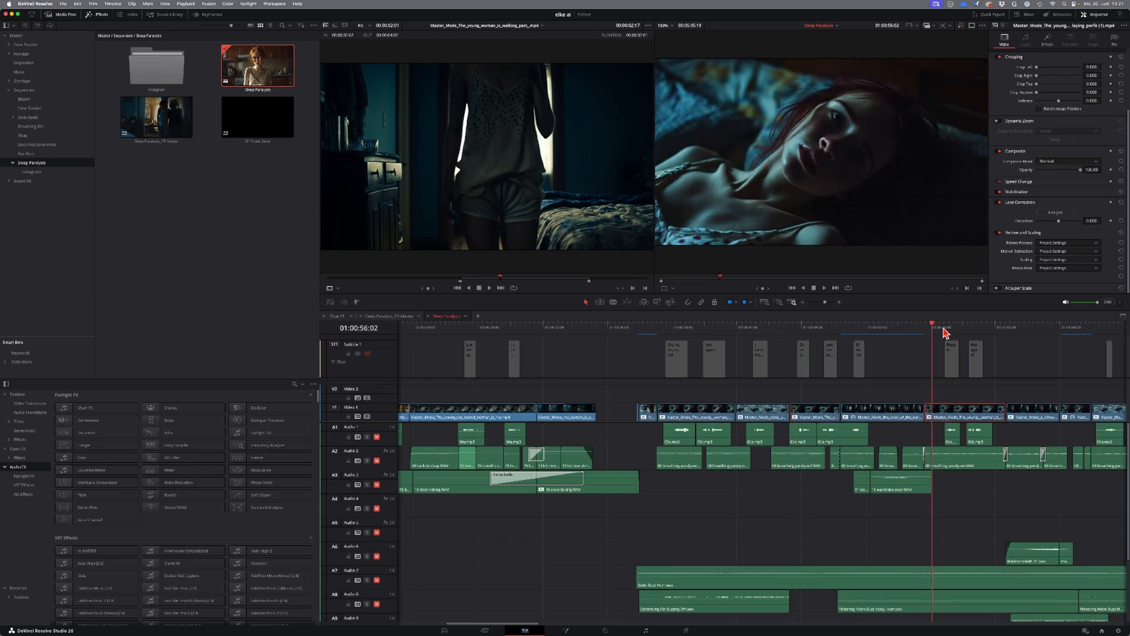
pyautogui.click(1066, 333)
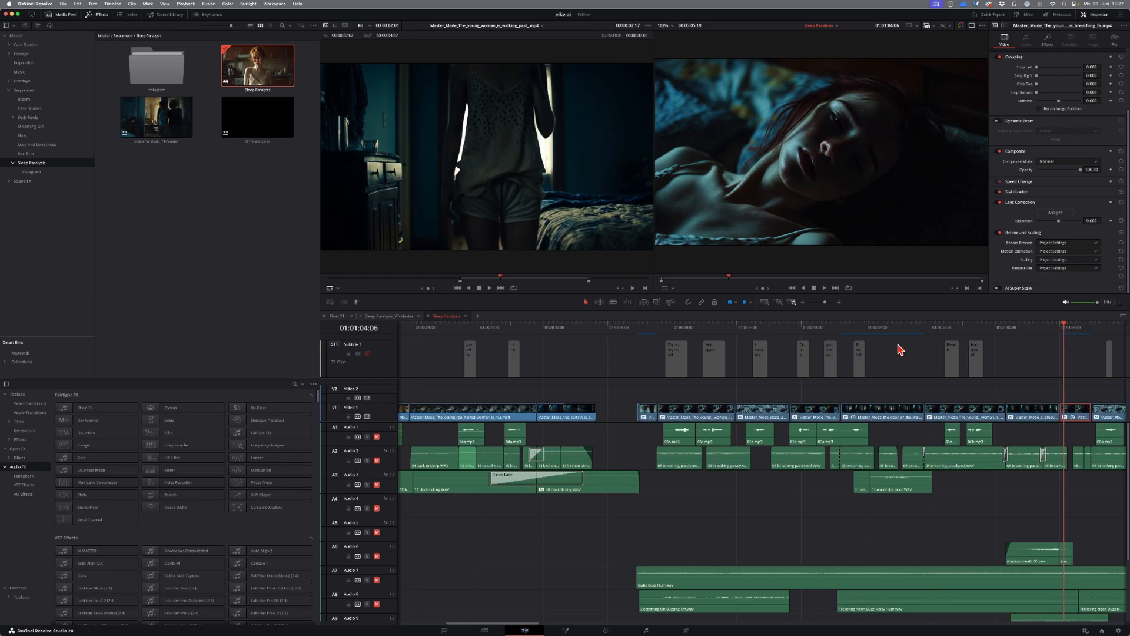
pyautogui.click(854, 333)
pyautogui.click(935, 333)
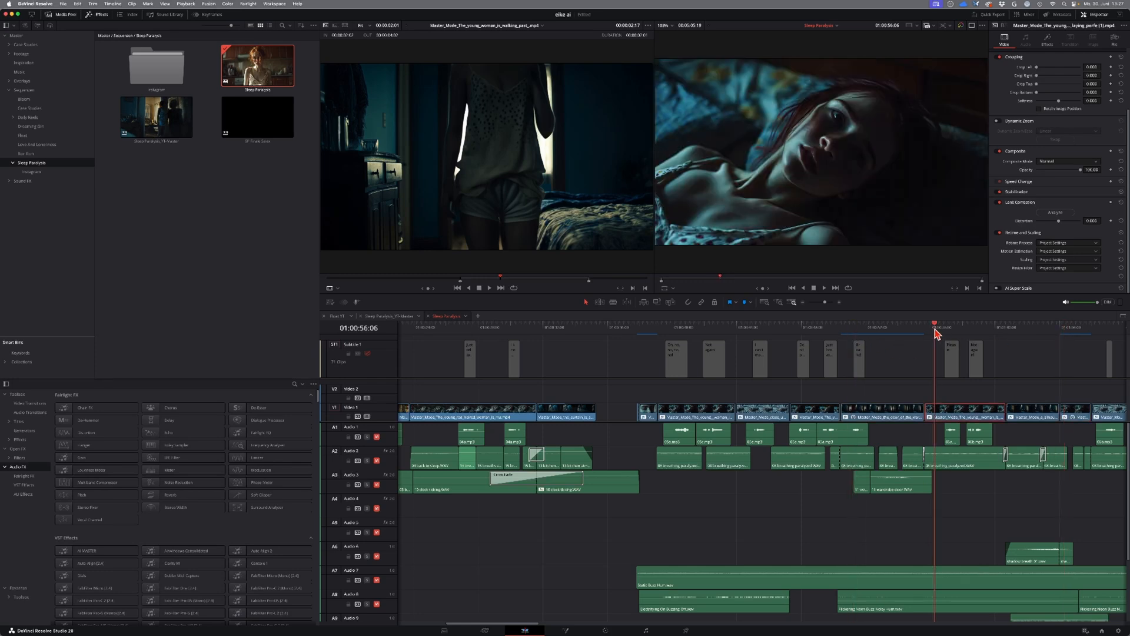
pyautogui.click(1069, 333)
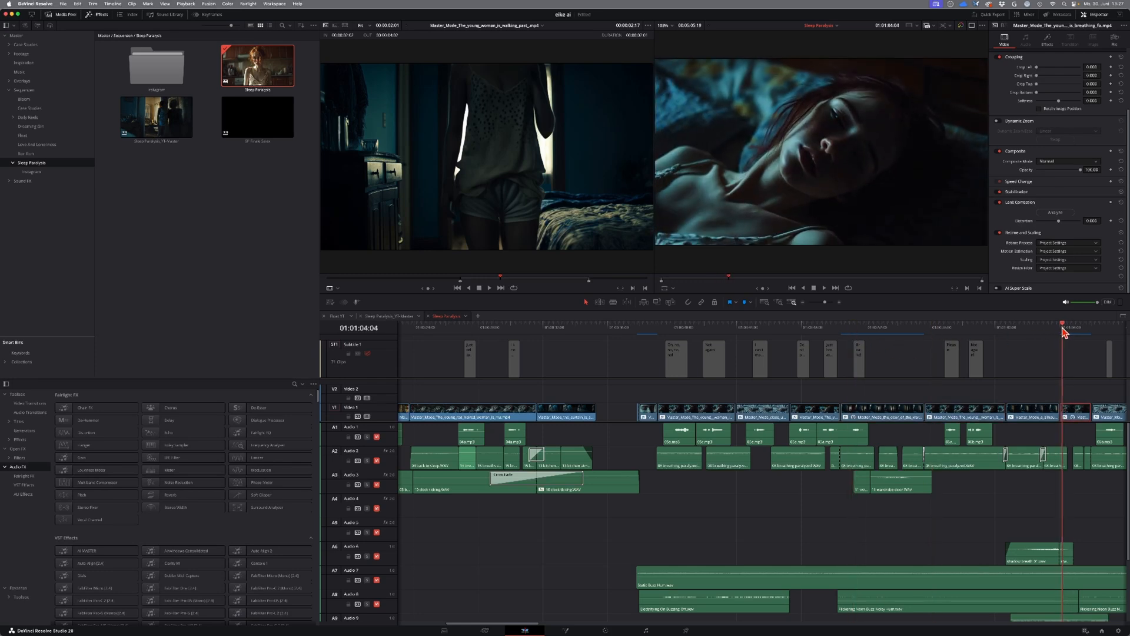
pyautogui.moveTo(1069, 332); pyautogui.dragTo(1078, 333)
# Step: Check the cut from the woman's face to the wardrobe and scrub the earlier lying shots and the breathing close-up
pyautogui.click(832, 333)
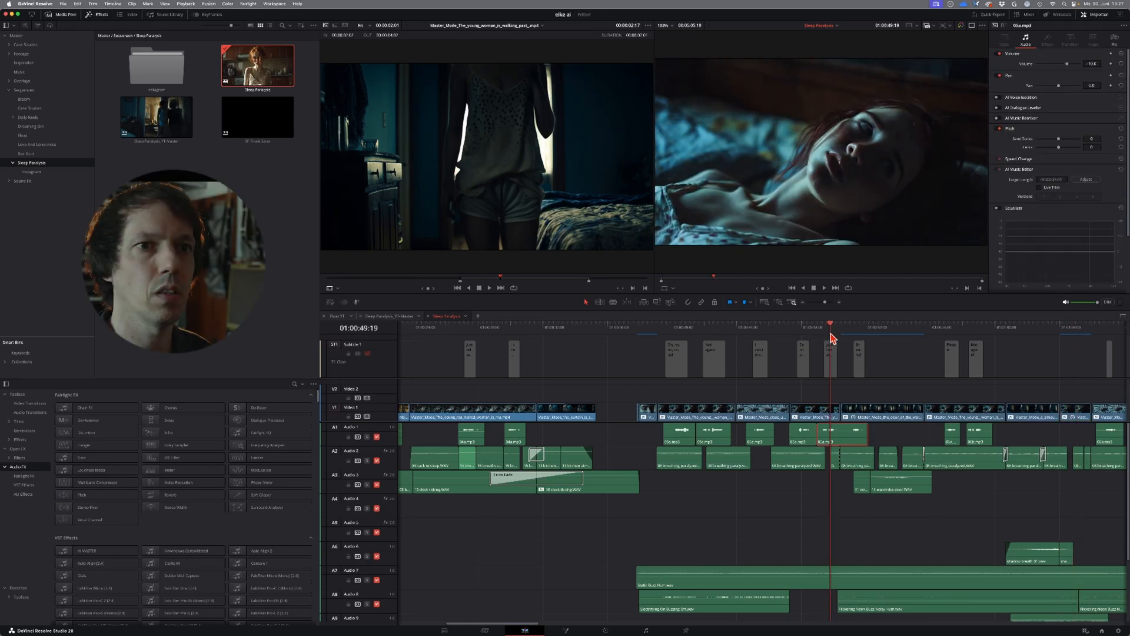
pyautogui.moveTo(833, 333); pyautogui.dragTo(849, 334)
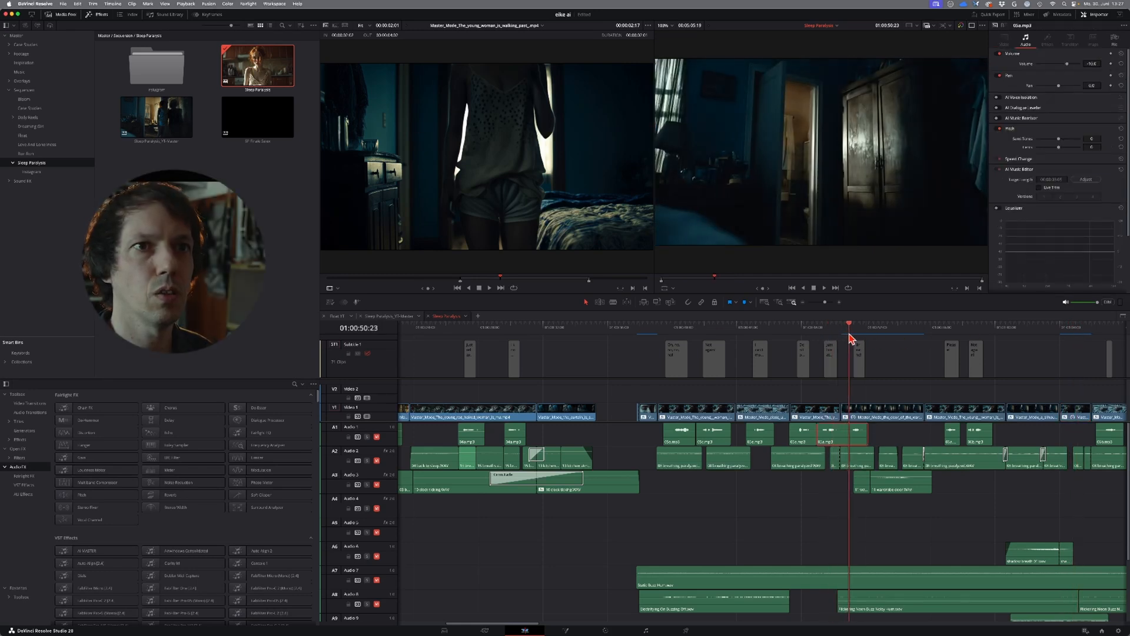
pyautogui.moveTo(668, 334); pyautogui.dragTo(735, 339)
pyautogui.moveTo(1066, 329); pyautogui.dragTo(1078, 334)
# Step: Scrub to the high-angle shot of the woman sitting up in bed and match-frame its source clip
pyautogui.press('super+minus')
pyautogui.moveTo(943, 330); pyautogui.dragTo(999, 334)
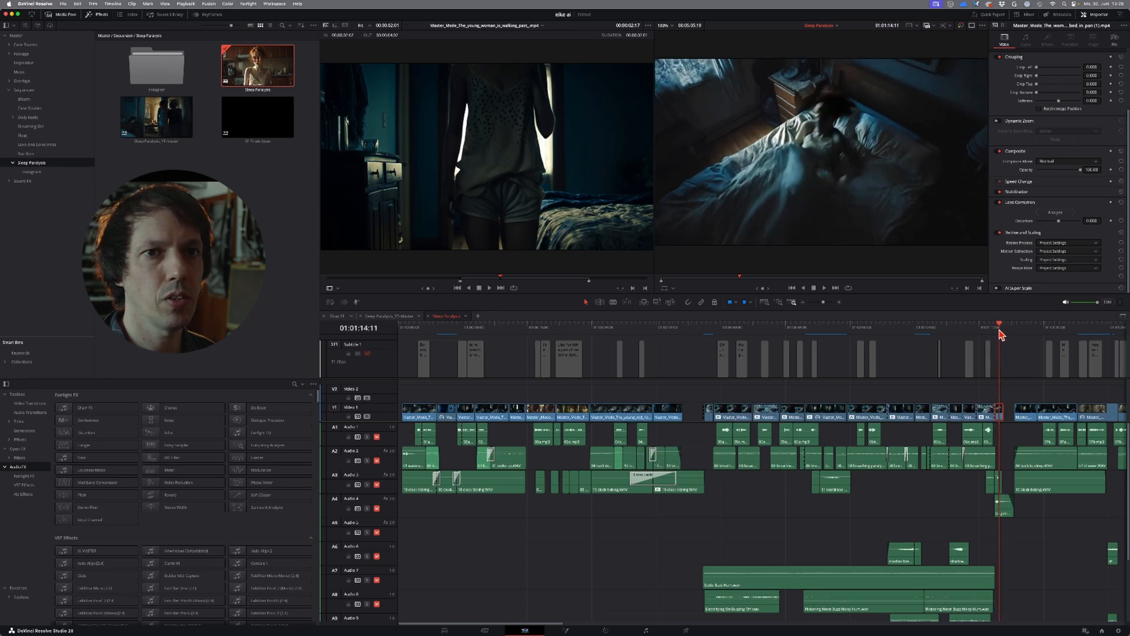
pyautogui.press('f')
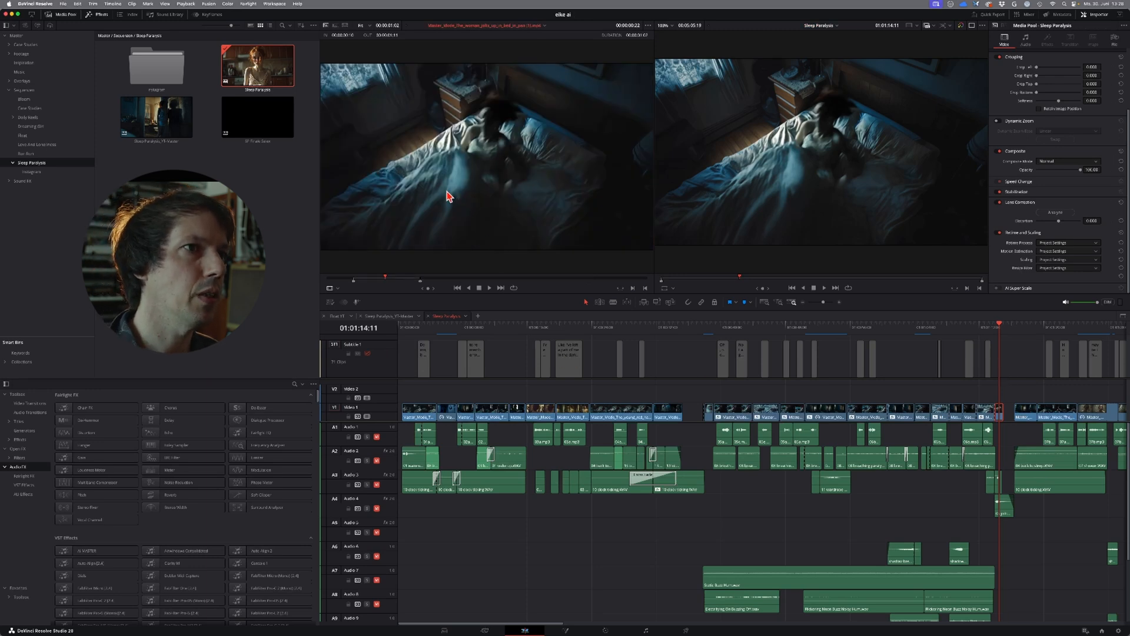
# Step: Play the source clip of the woman sitting up, and check the wardrobe and seated shots at 01:01:16 and 01:01:19 in the timeline
pyautogui.click(329, 279)
pyautogui.press('space')
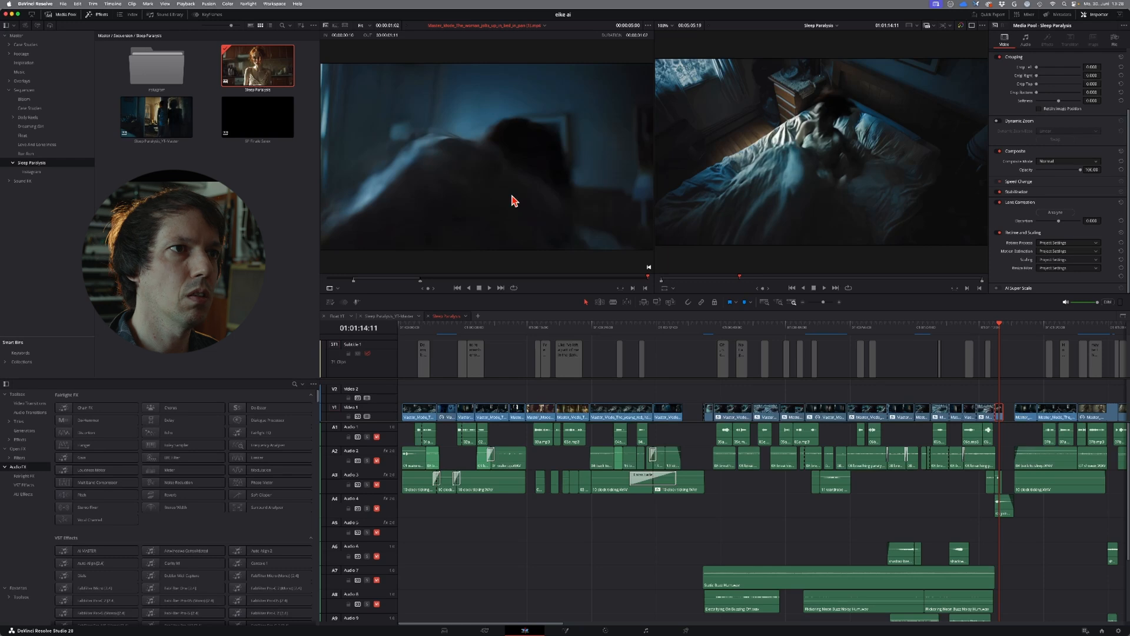
pyautogui.moveTo(373, 278); pyautogui.dragTo(420, 284)
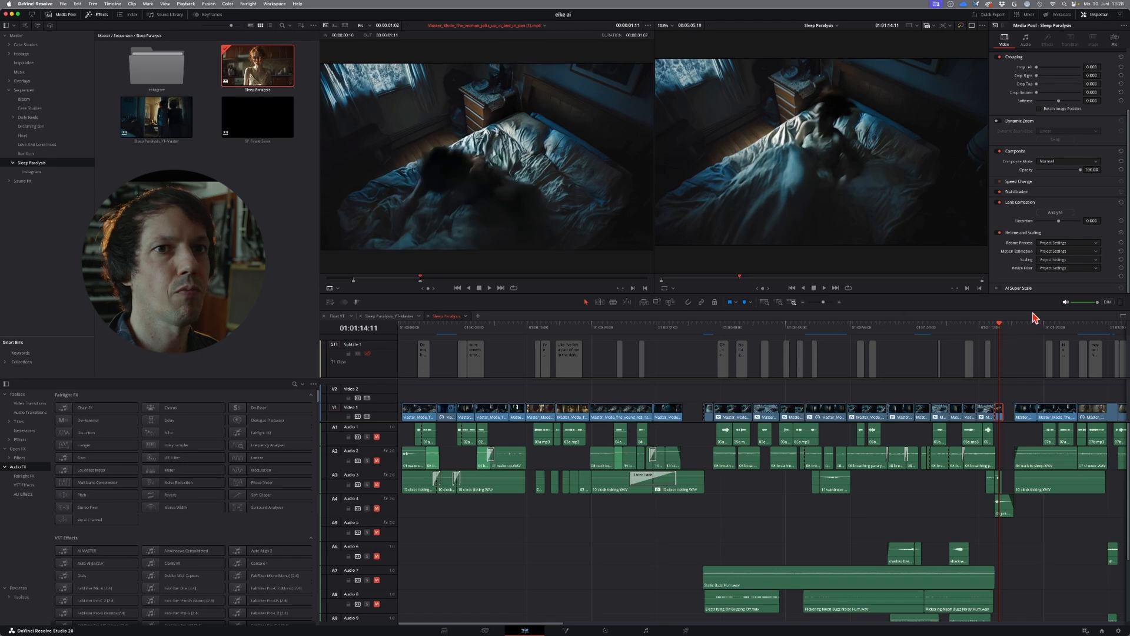
pyautogui.moveTo(1001, 328); pyautogui.dragTo(1018, 334)
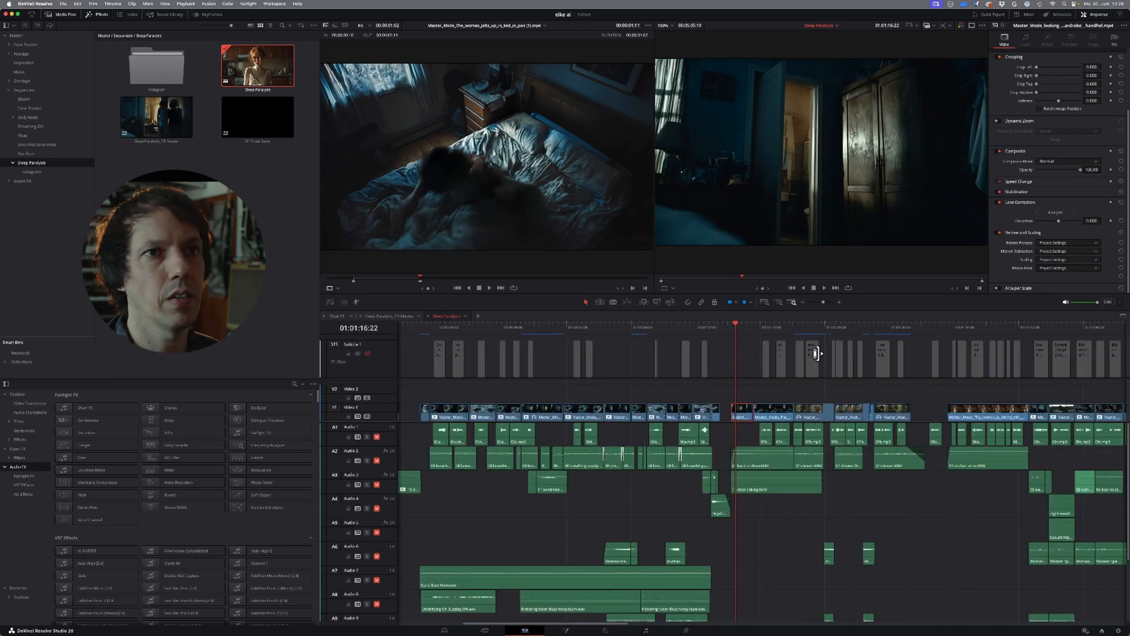
pyautogui.click(757, 339)
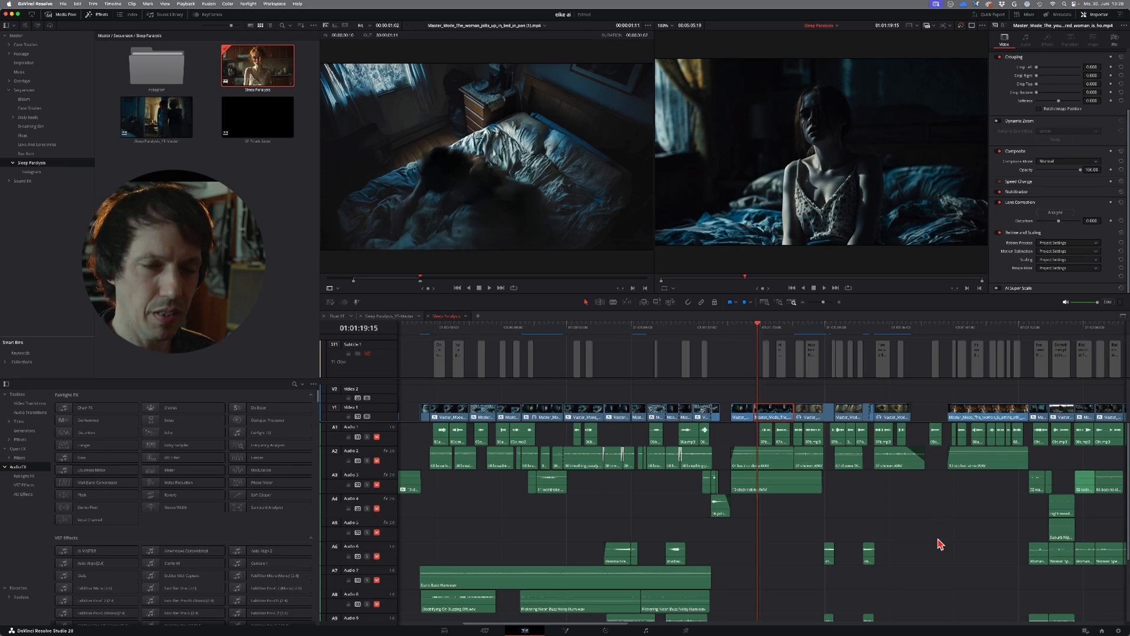
# Step: Scrub back through the edit and play the opening shot of the woman jolting up in bed around 01:00:03
pyautogui.press('super+minus')
pyautogui.press('super+minus')
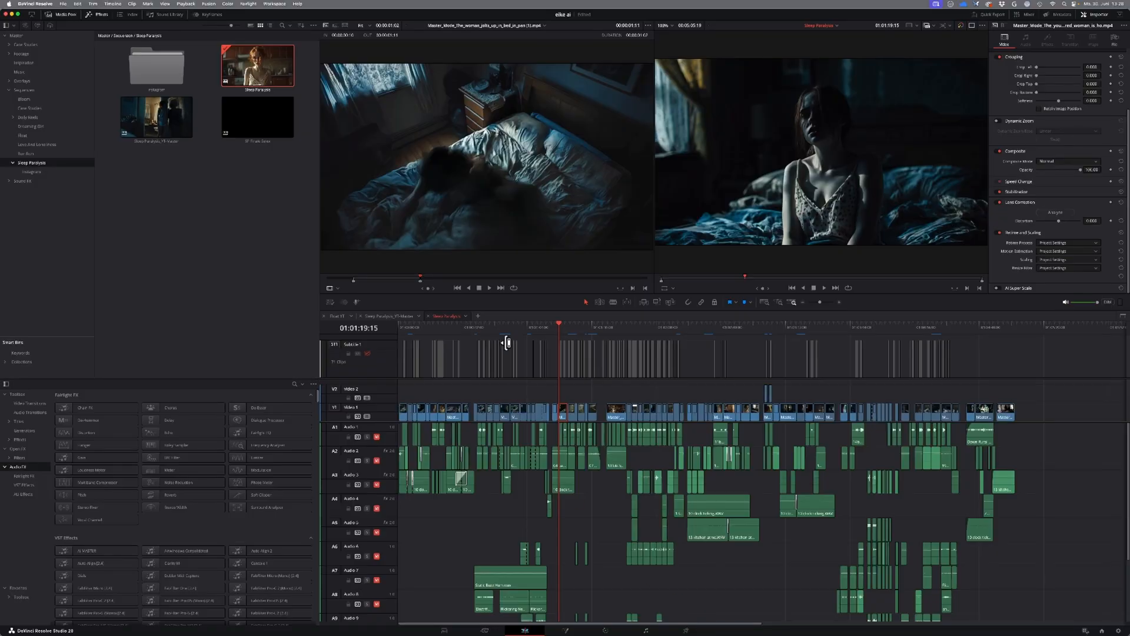
pyautogui.moveTo(507, 343); pyautogui.dragTo(980, 370)
pyautogui.click(403, 336)
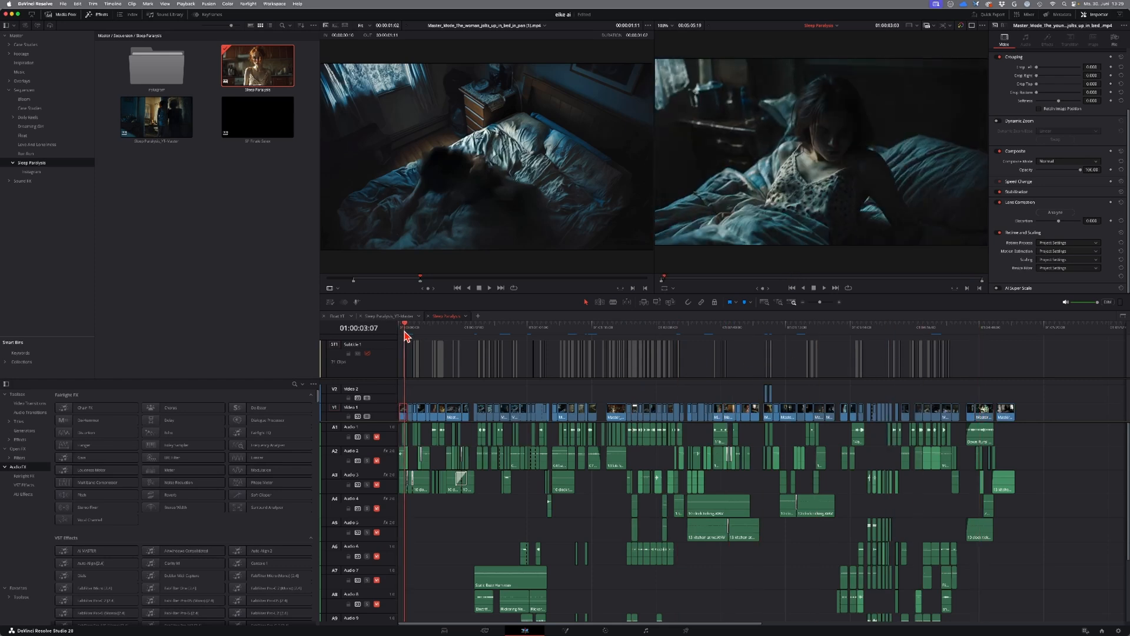
pyautogui.moveTo(402, 332); pyautogui.dragTo(401, 332)
pyautogui.moveTo(412, 330); pyautogui.dragTo(416, 330)
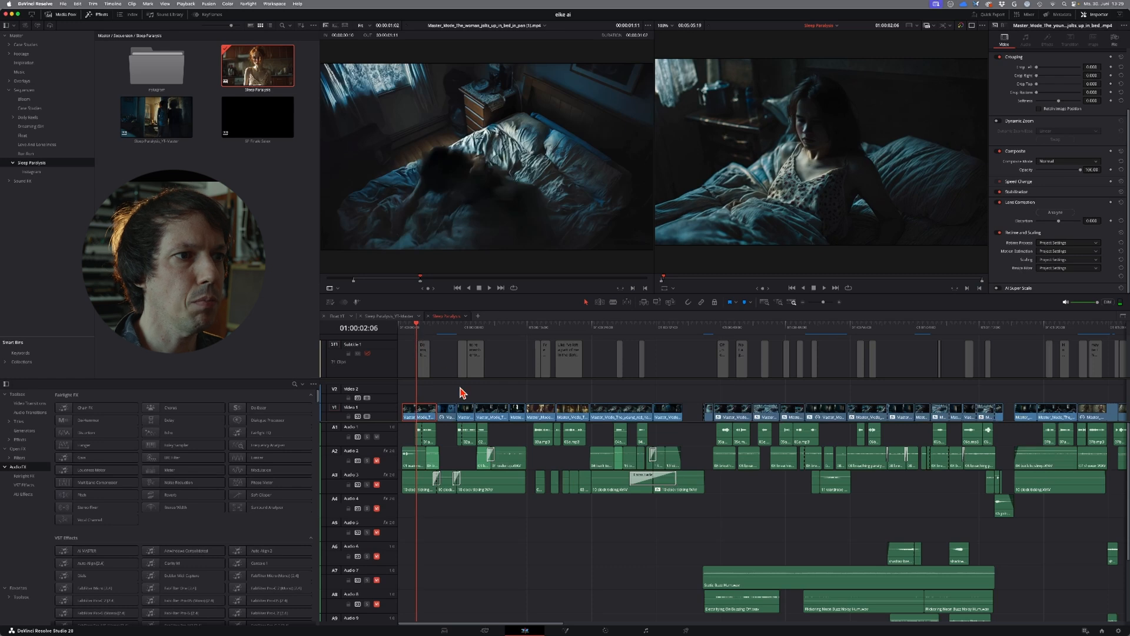
pyautogui.press('space')
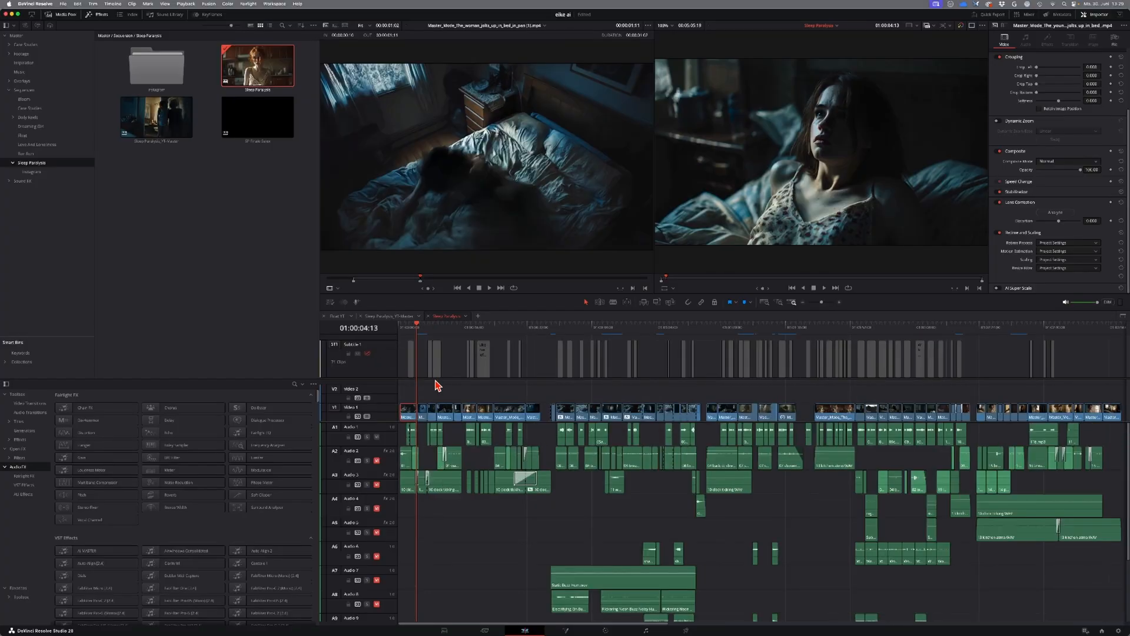
# Step: Review the subtitled bathroom shots and the walk before them, from 01:00:14 through the mirror scene to the shower close-up at 01:01:26
pyautogui.click(463, 328)
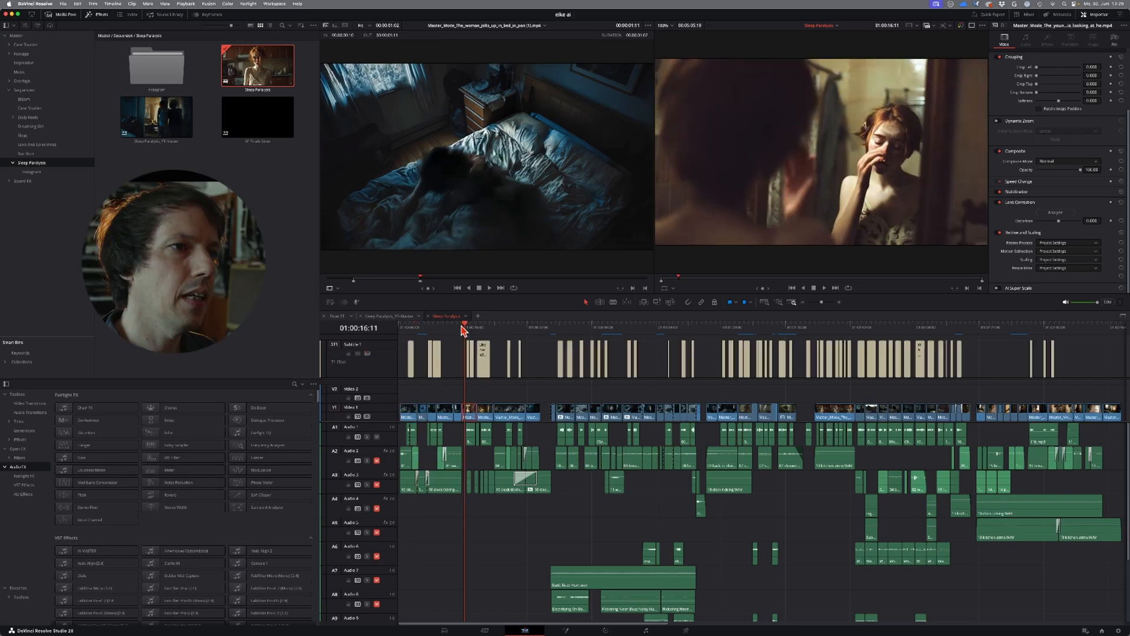
pyautogui.press('space')
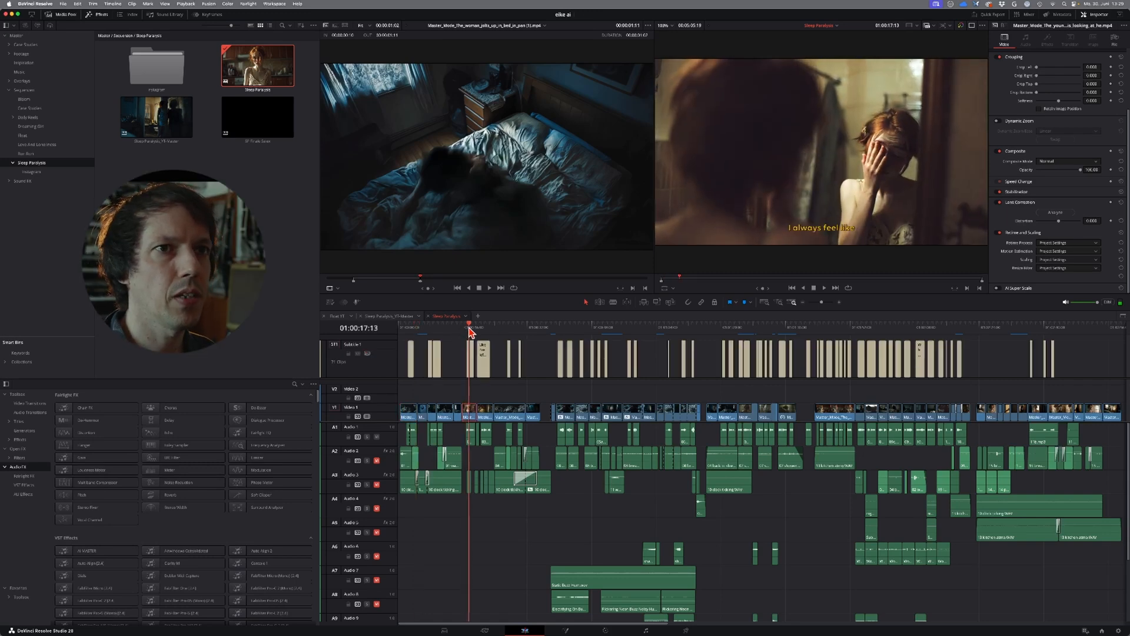
pyautogui.moveTo(476, 334)
pyautogui.mouseDown()
pyautogui.moveTo(507, 340)
pyautogui.moveTo(487, 341)
pyautogui.mouseUp()
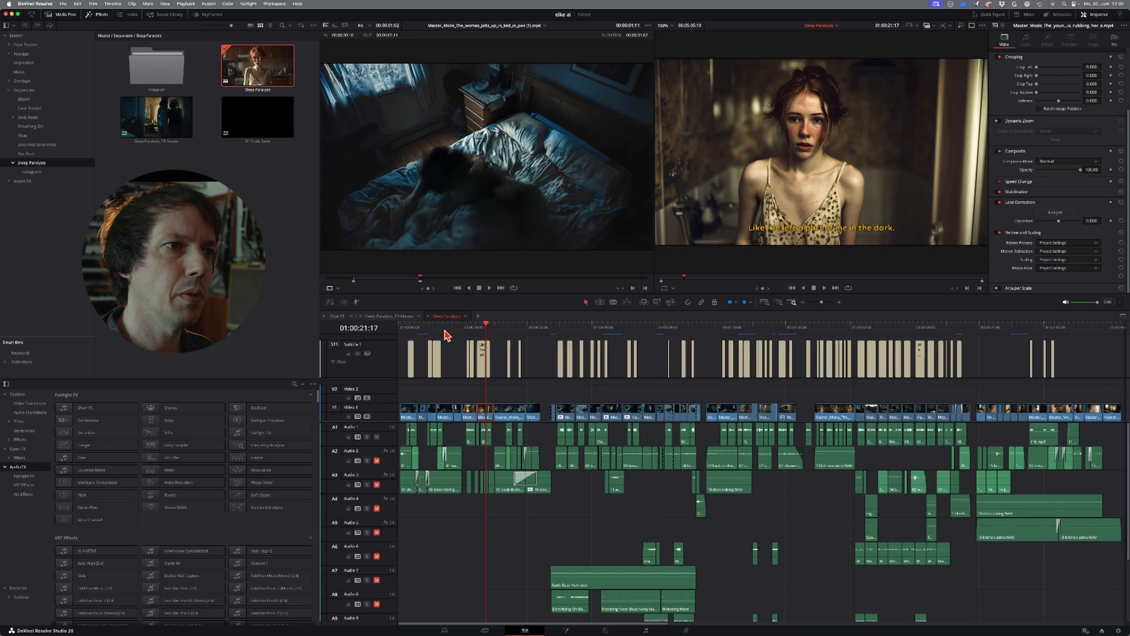
pyautogui.moveTo(442, 331); pyautogui.dragTo(449, 334)
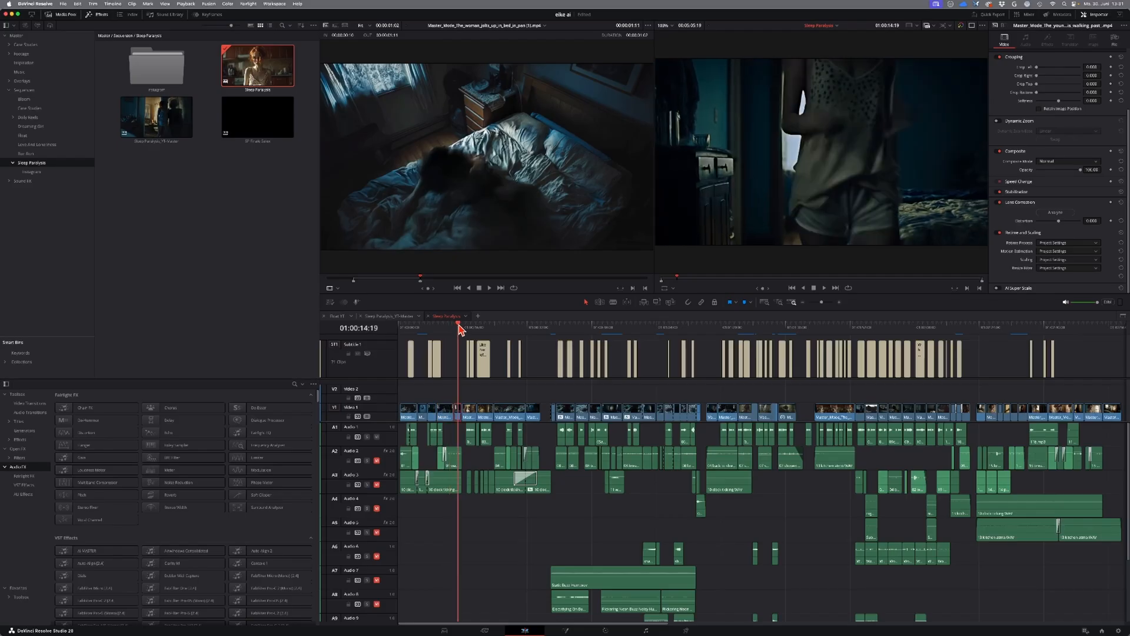
pyautogui.moveTo(469, 328); pyautogui.dragTo(748, 370)
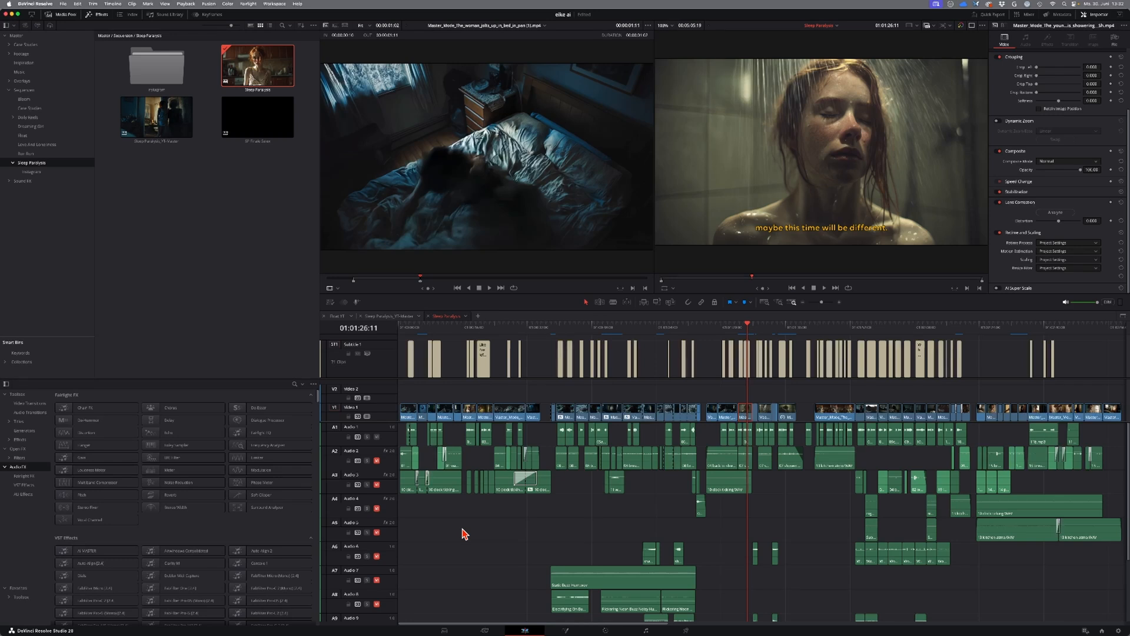
# Step: Review the opening from the start of the timeline, from the woman in bed to the wall clock shot at 01:00:06
pyautogui.press('Home')
pyautogui.press('space')
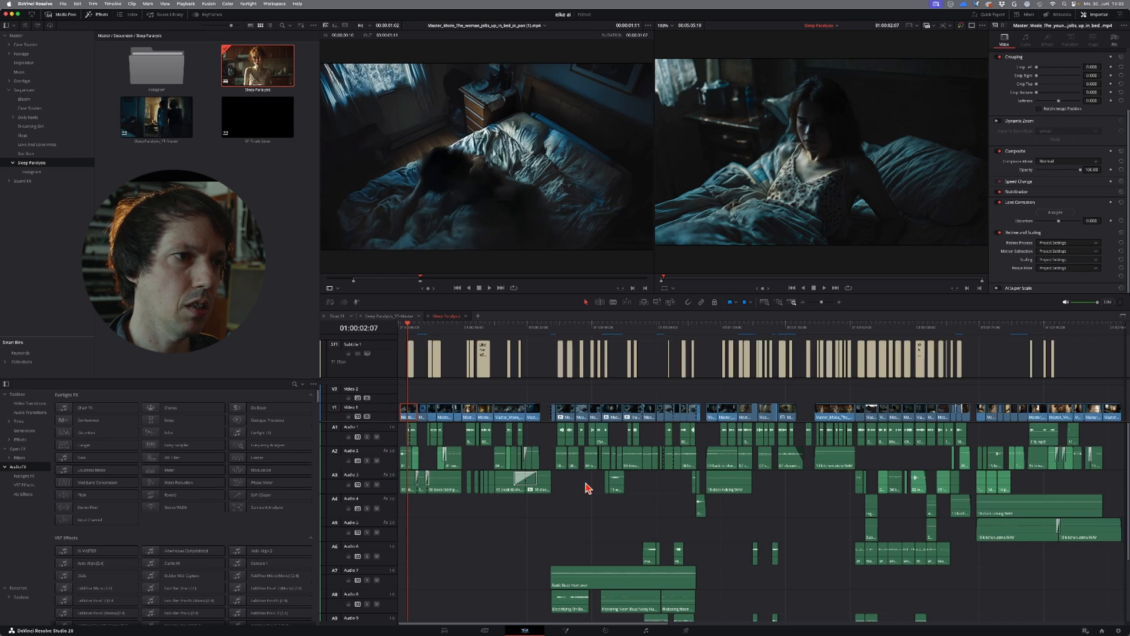
pyautogui.click(413, 462)
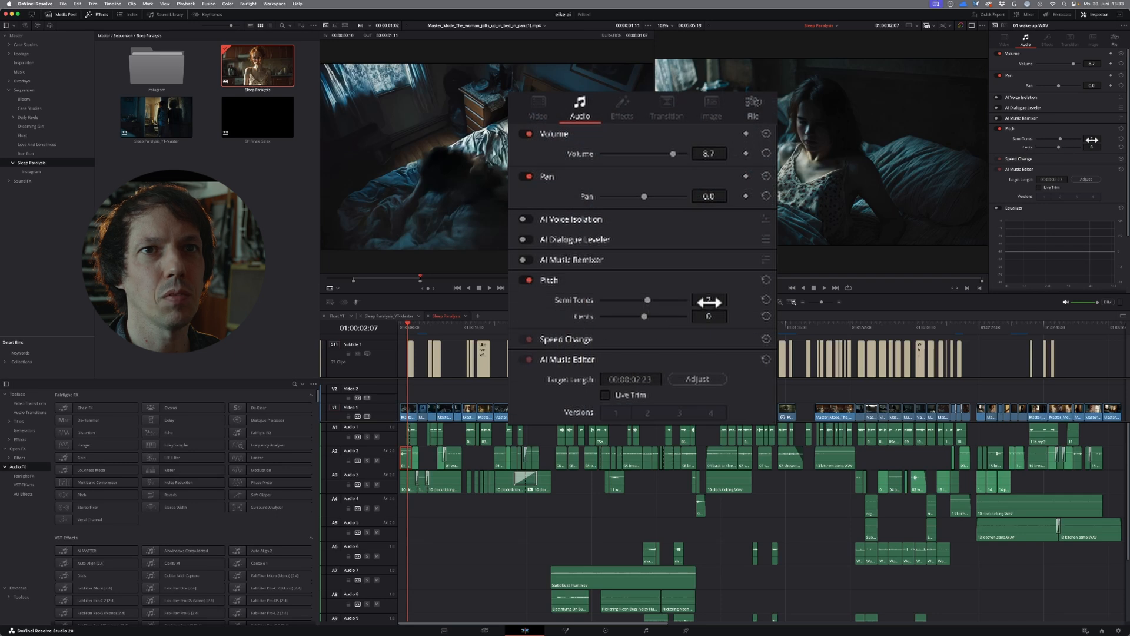
pyautogui.click(404, 328)
pyautogui.moveTo(403, 327); pyautogui.dragTo(422, 339)
pyautogui.press('space')
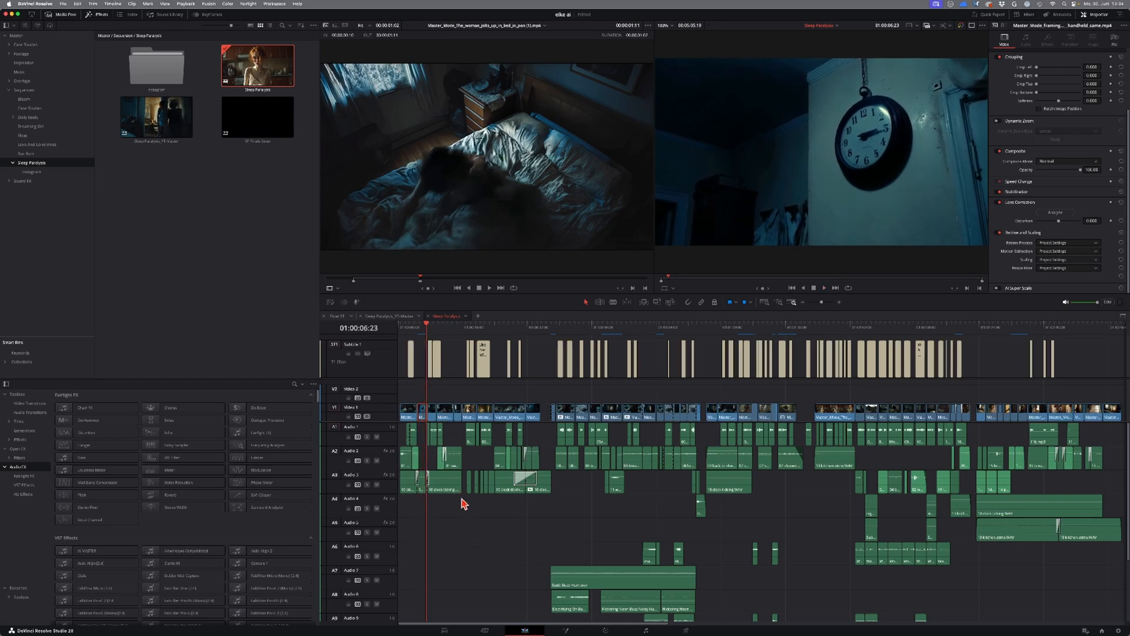
# Step: Play the cut from the woman walking past the bedroom doorway to the bathroom mirror shot at 01:00:16
pyautogui.moveTo(429, 327); pyautogui.dragTo(446, 340)
pyautogui.press('space')
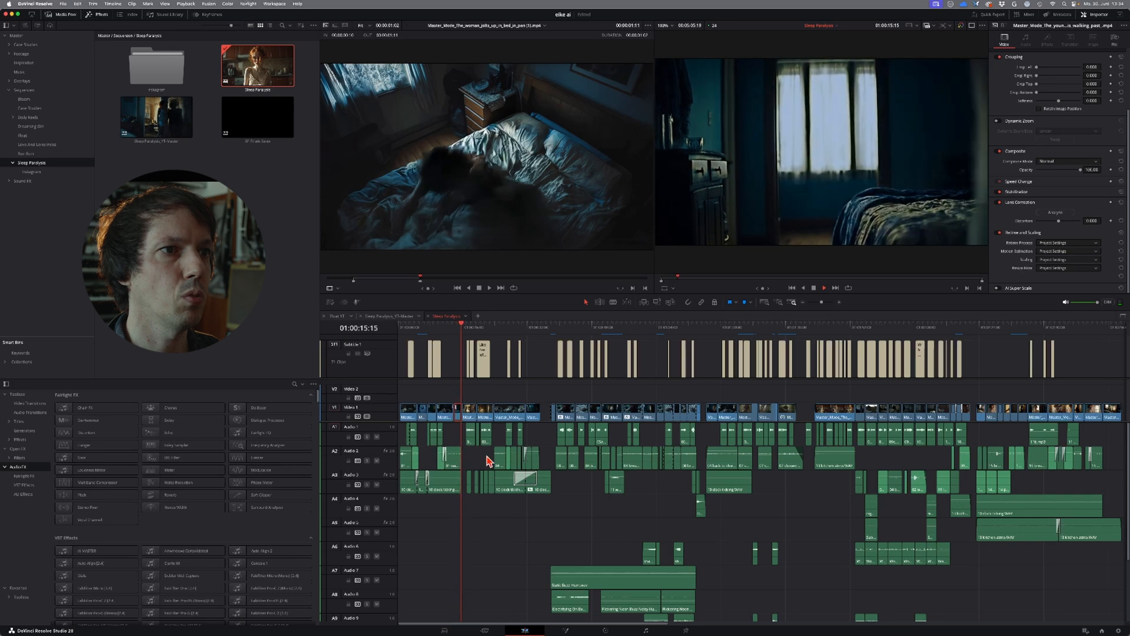
pyautogui.press('space')
# Step: Locate and select the room tone electrical buzzing clip on Audio 12 beneath the mirror shots
pyautogui.scroll(-2, 503, 551)
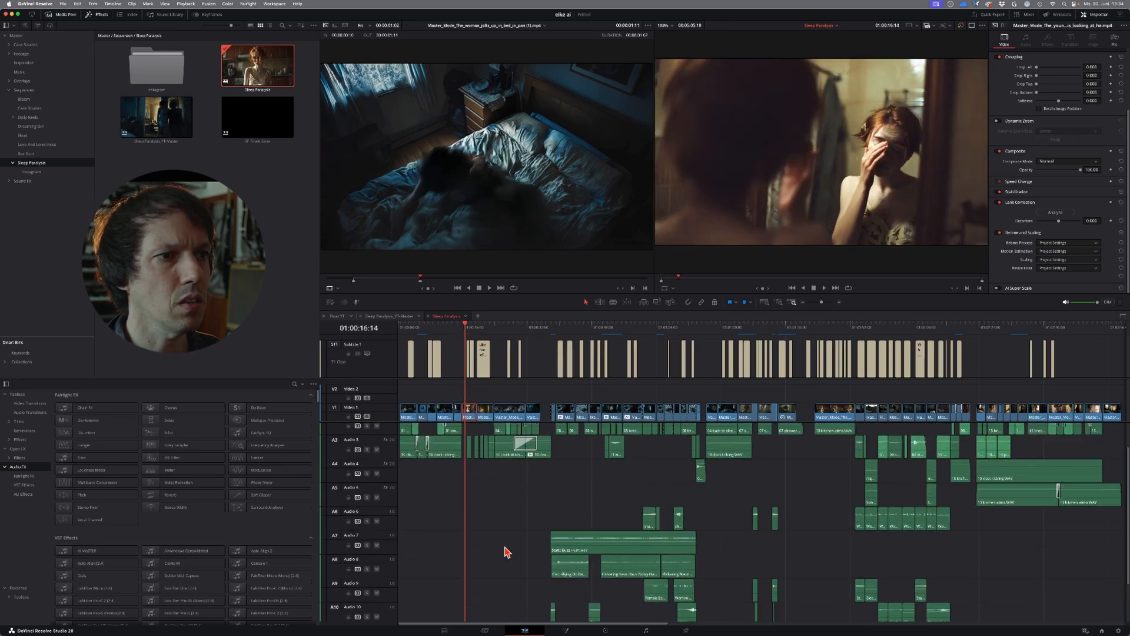
pyautogui.scroll(2, 507, 551)
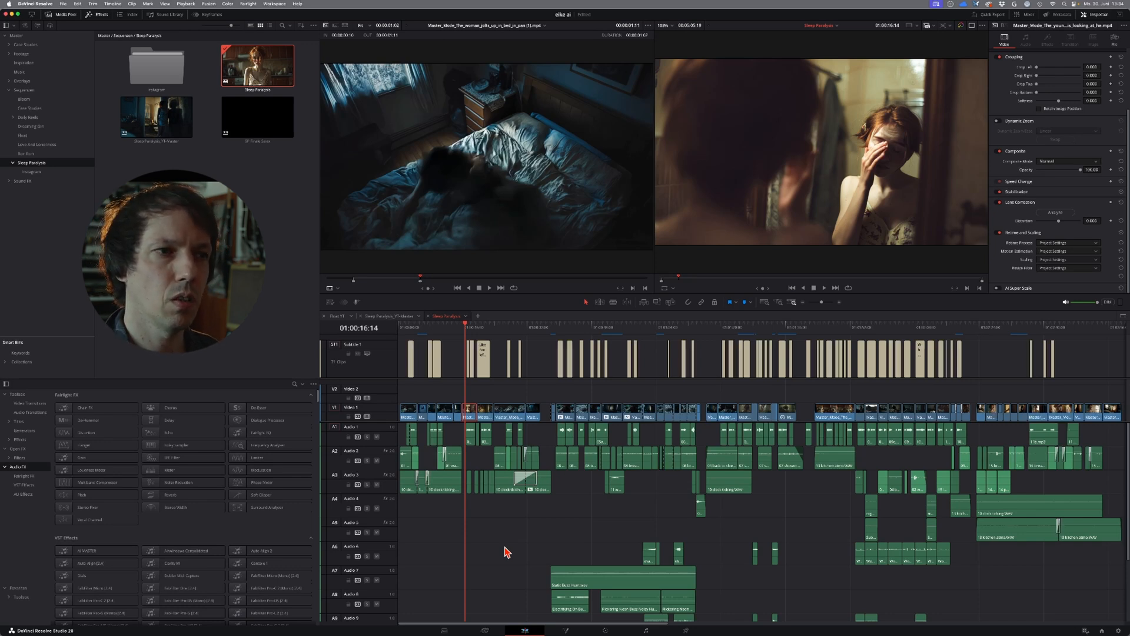
pyautogui.press('super+equal')
pyautogui.press('super+equal')
pyautogui.press('super+equal')
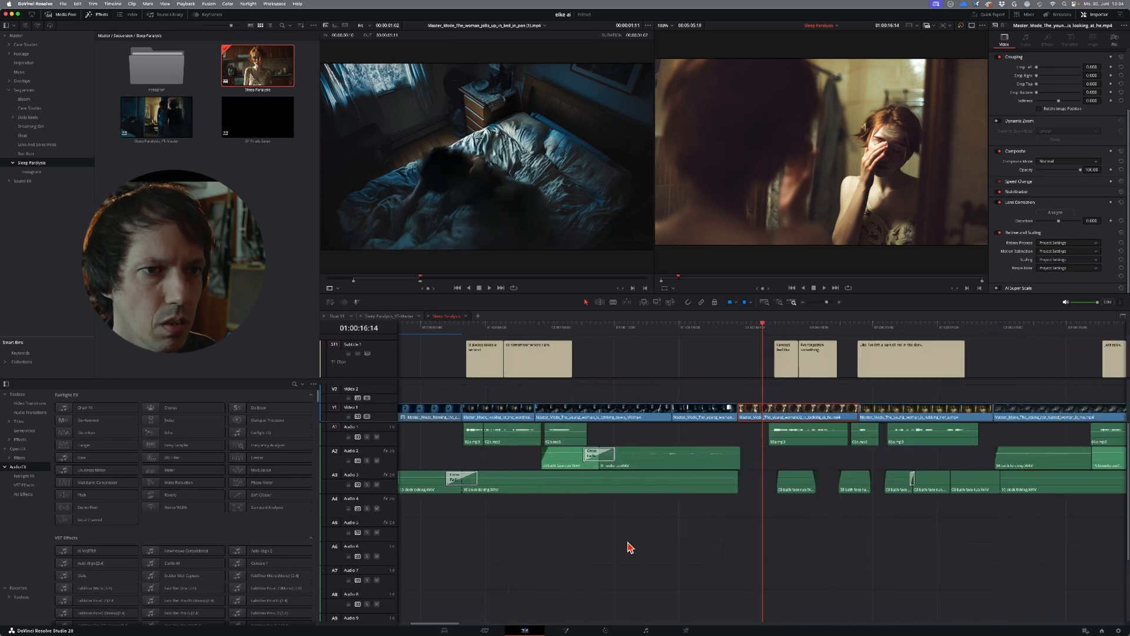
pyautogui.click(784, 326)
pyautogui.scroll(-4, 758, 621)
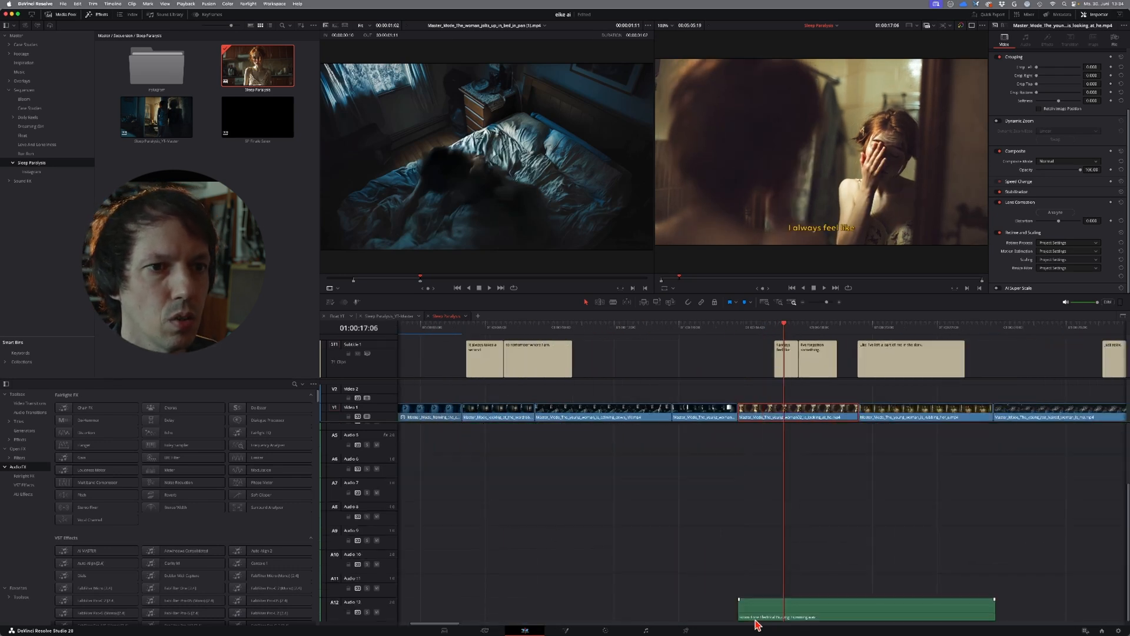
pyautogui.click(776, 619)
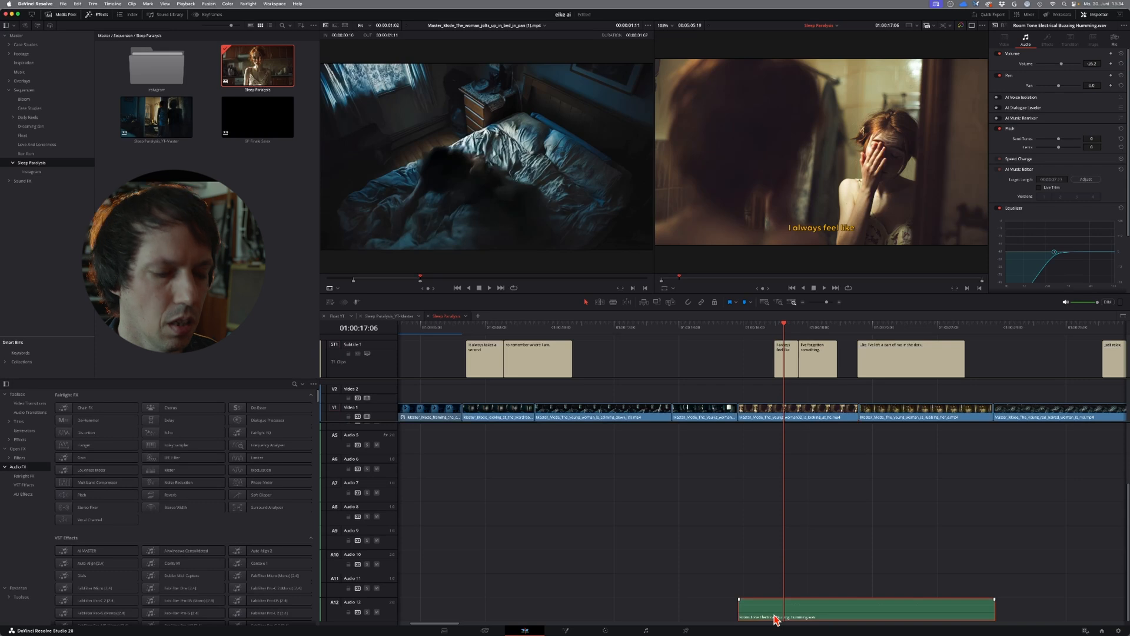
# Step: Audition the room tone clip in the source viewer, and play the timeline from the cut into the mirror shot
pyautogui.doubleClick(776, 620)
pyautogui.press('space')
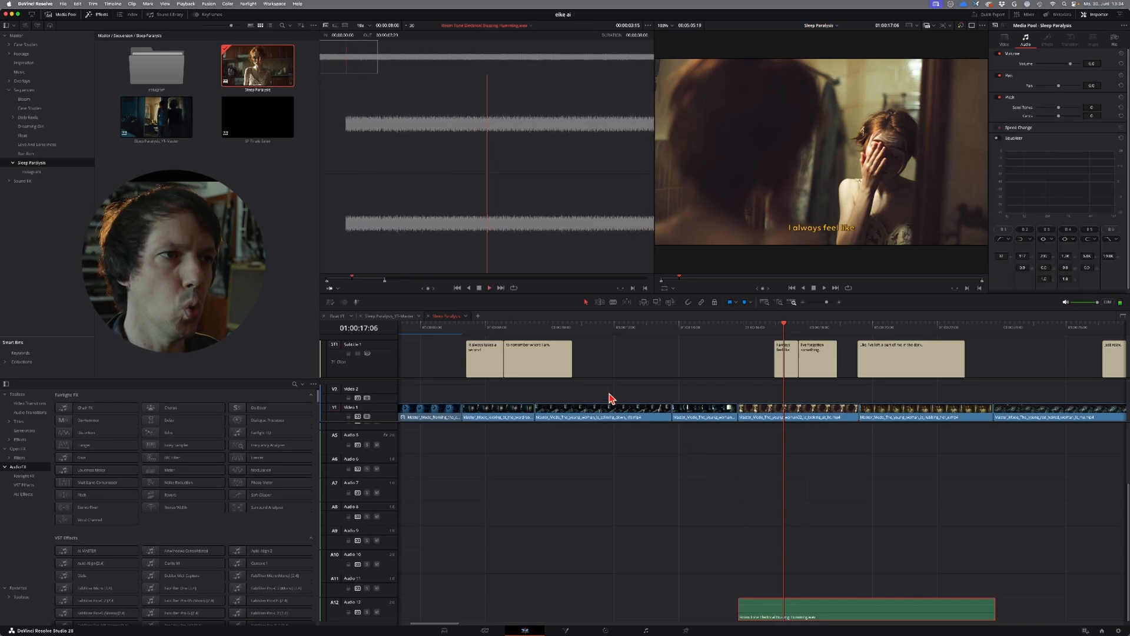
pyautogui.click(735, 332)
pyautogui.press('space')
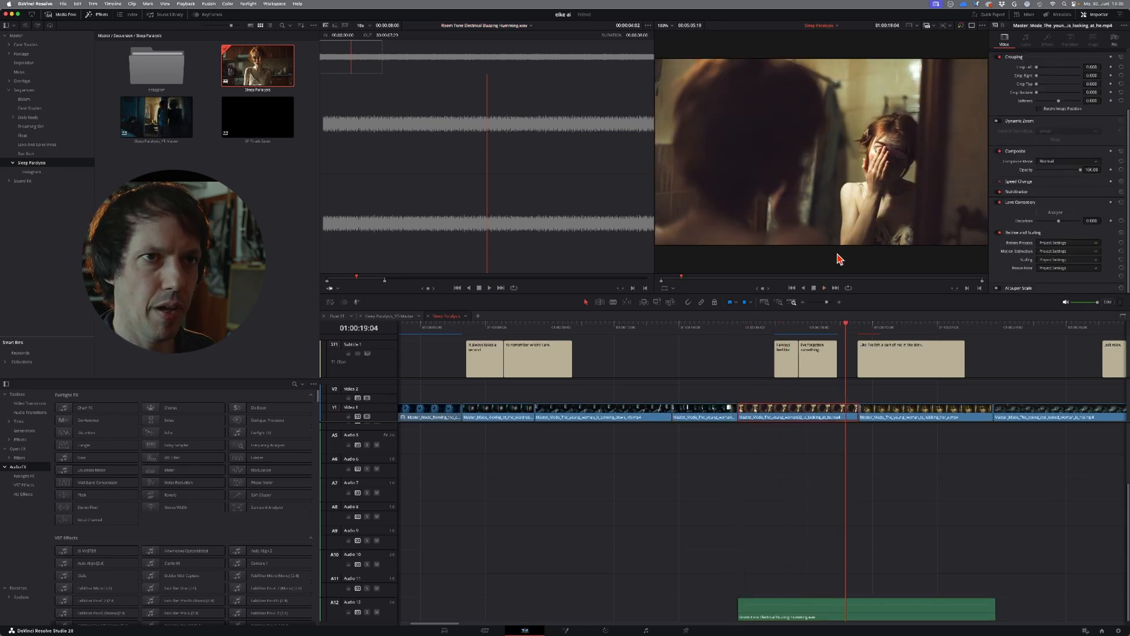
# Step: Examine and play the audio layers from the eye close-up at 01:00:38, and open the Sleep Paralysis YT Master timeline
pyautogui.press('super+minus')
pyautogui.press('super+minus')
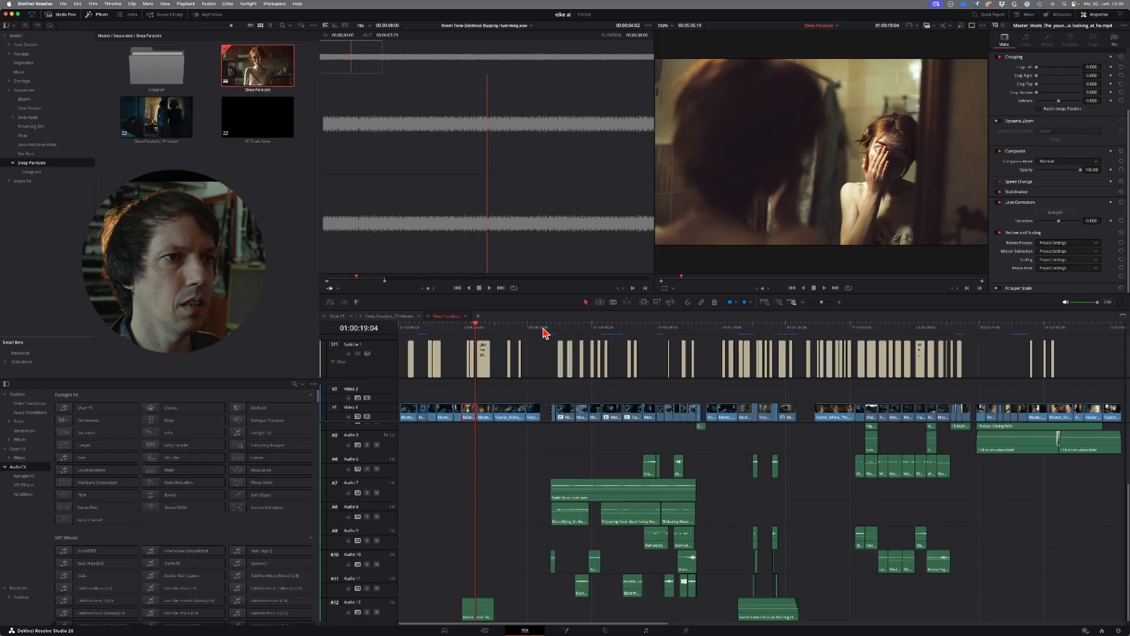
pyautogui.moveTo(543, 328); pyautogui.dragTo(552, 334)
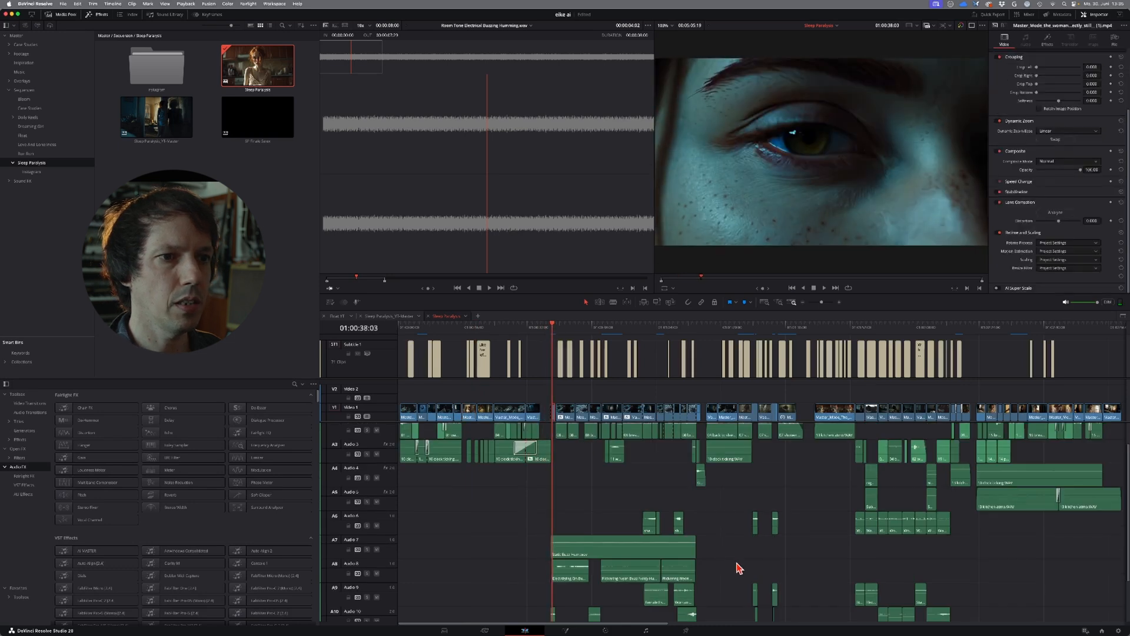
pyautogui.scroll(-2, 736, 565)
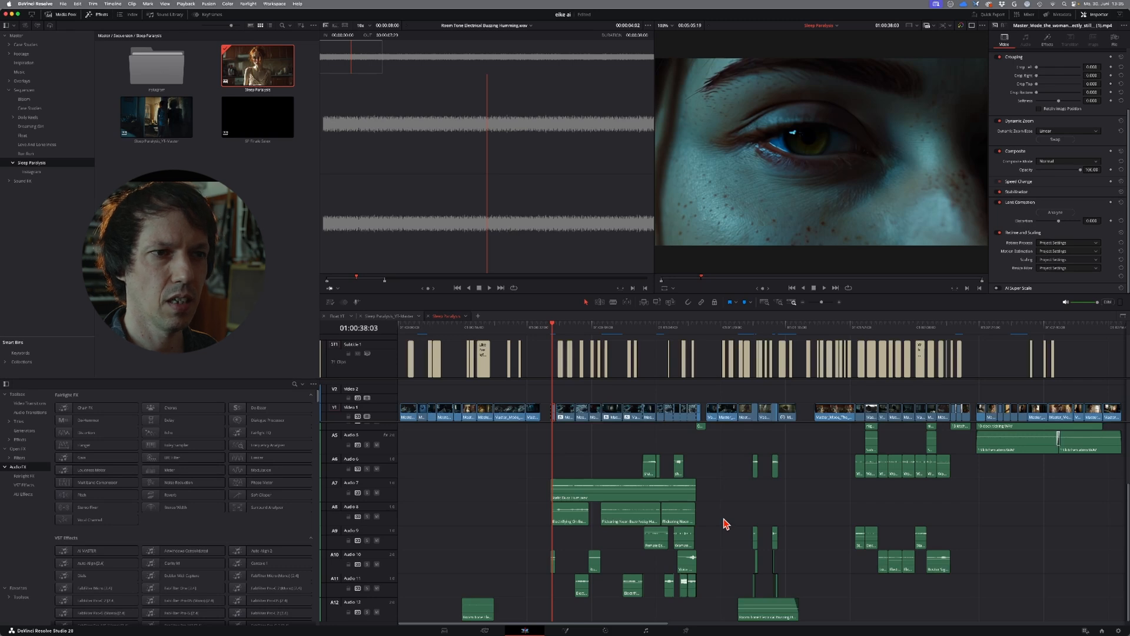
pyautogui.press('space')
pyautogui.scroll(3, 720, 523)
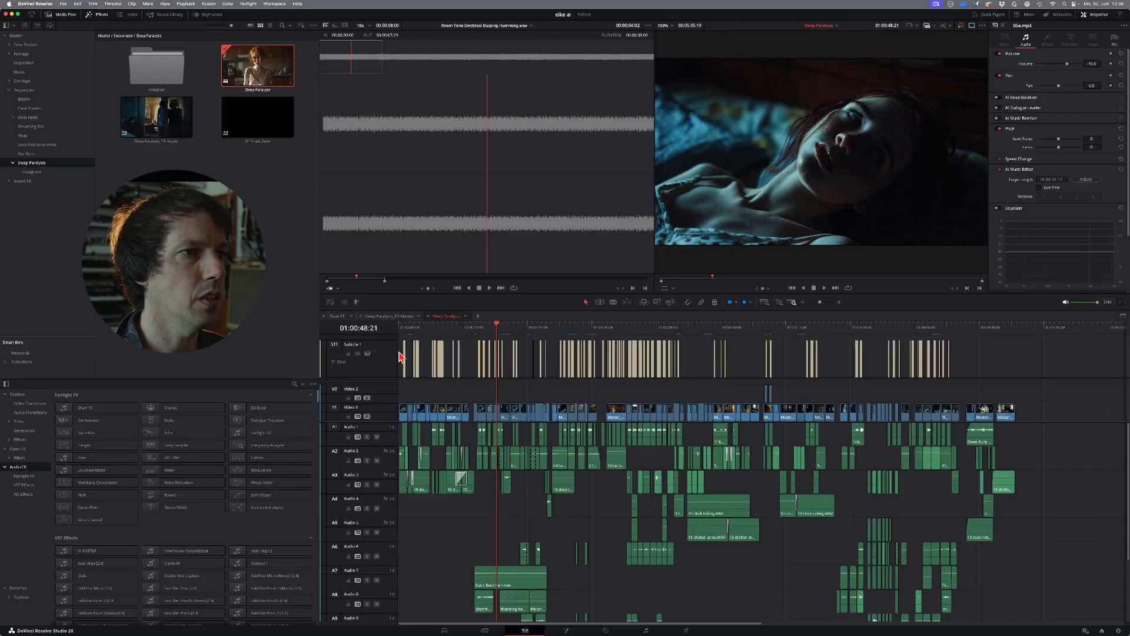
pyautogui.click(388, 316)
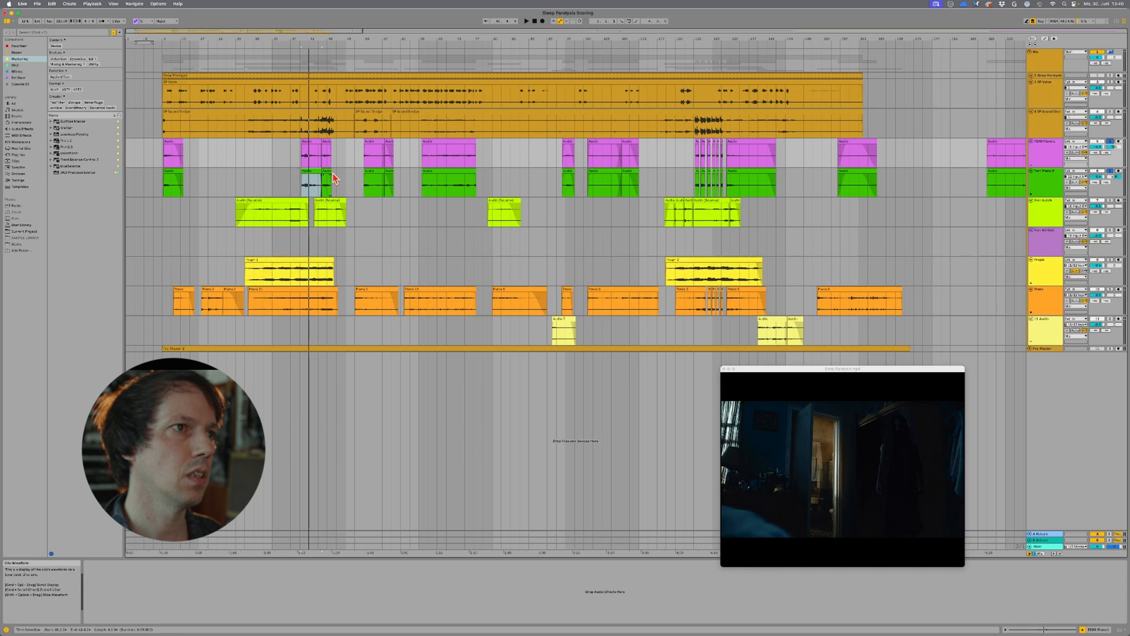
# Step: In Ableton Live, play the score up to the hand close-up and move the video window to the middle beneath the tracks
pyautogui.press('space')
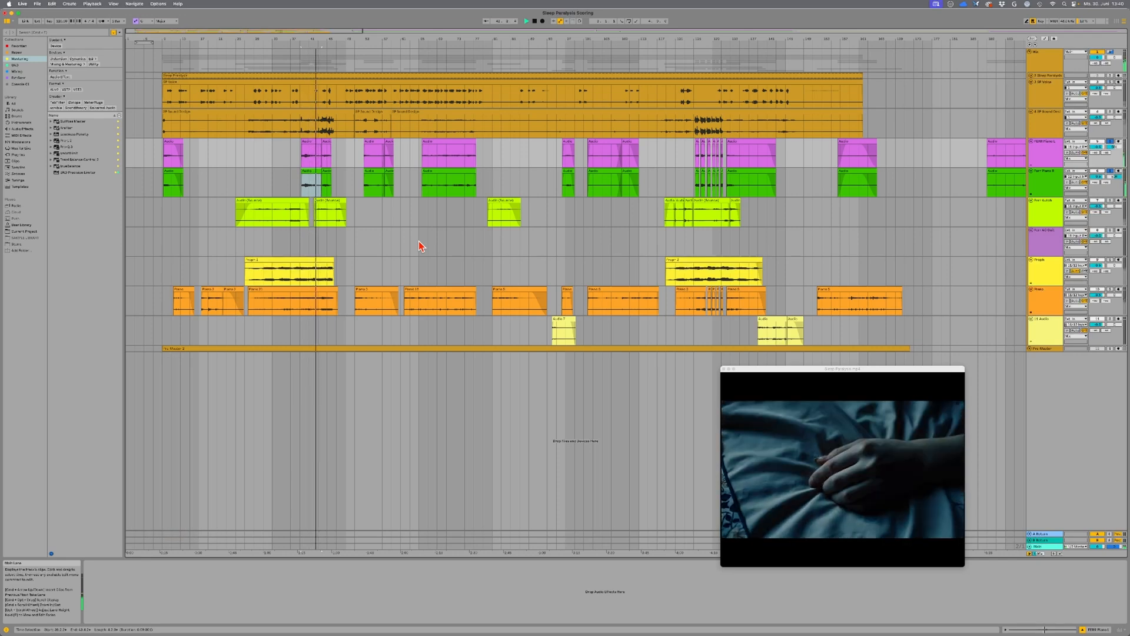
pyautogui.moveTo(780, 371); pyautogui.dragTo(421, 367)
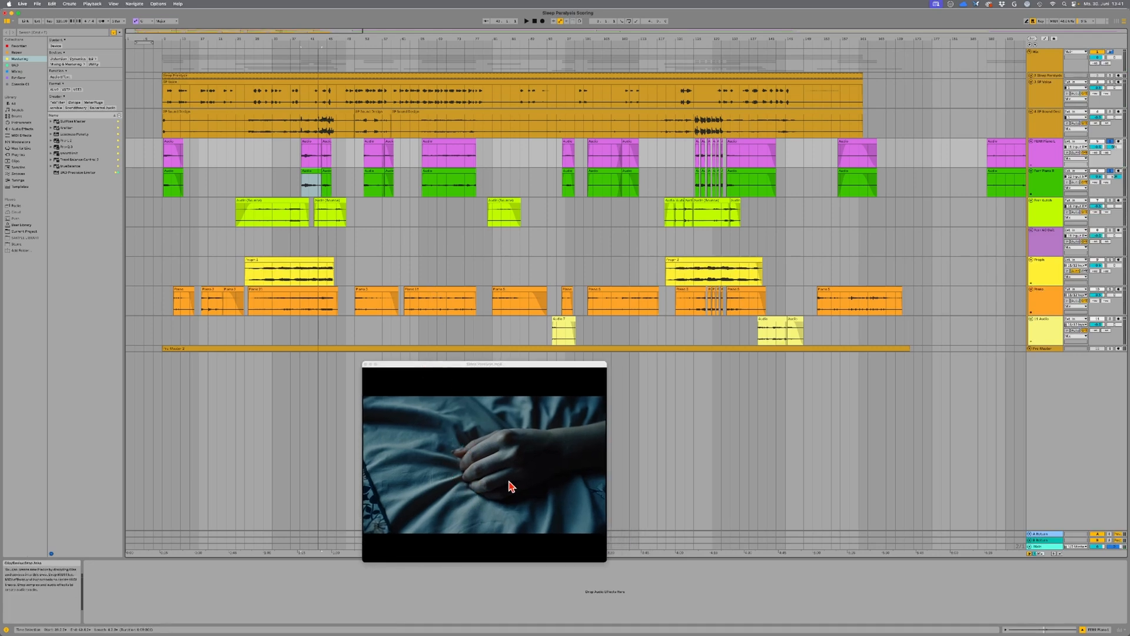
# Step: Check the score at the curtain shot where the first lime-green clip starts and at the dark figure beside the sleeping woman
pyautogui.click(236, 241)
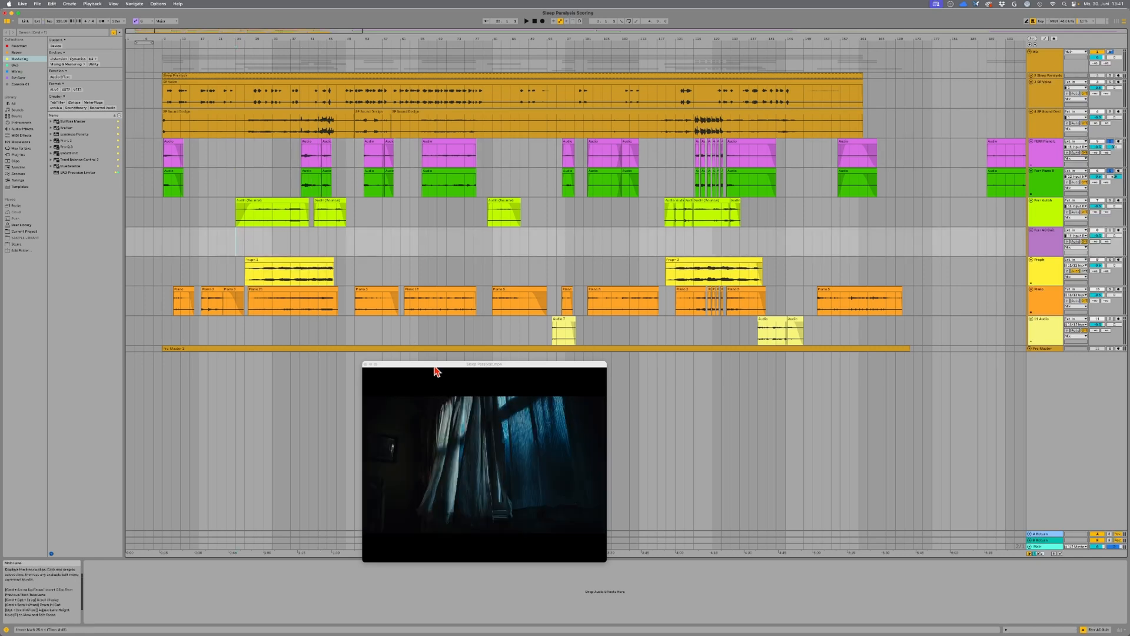
pyautogui.moveTo(430, 367); pyautogui.dragTo(432, 367)
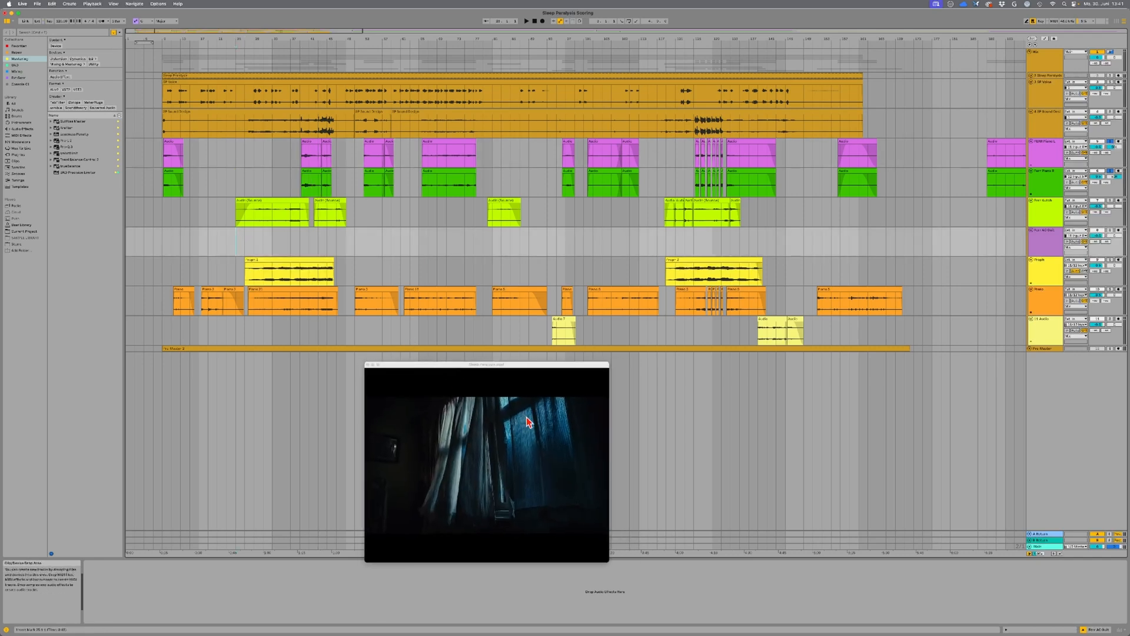
pyautogui.press('space')
pyautogui.press('space')
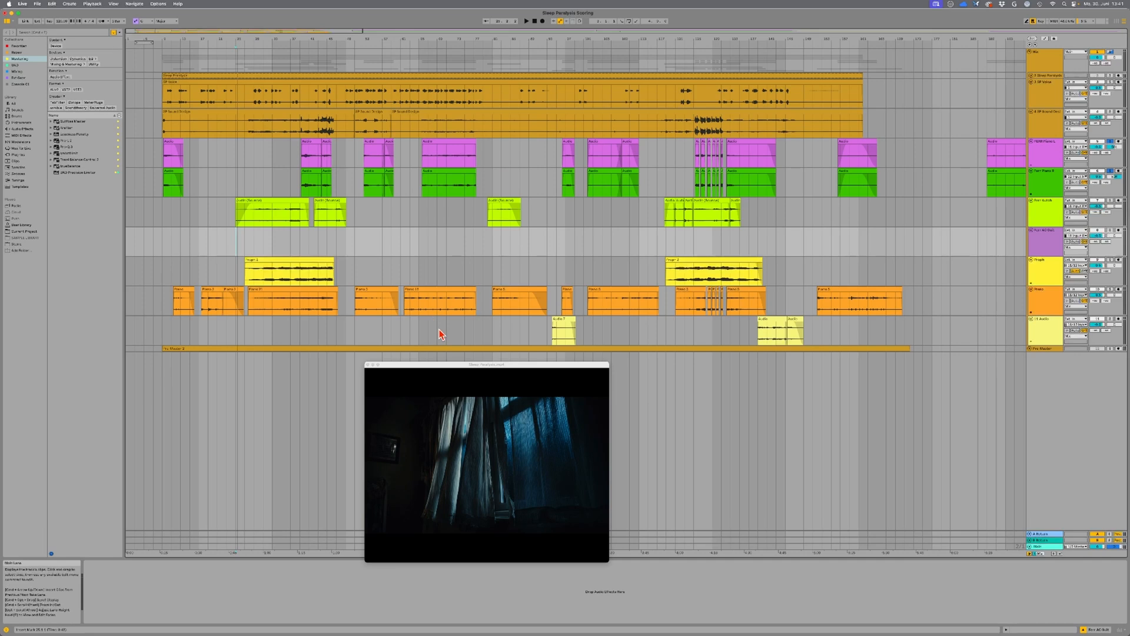
pyautogui.click(446, 334)
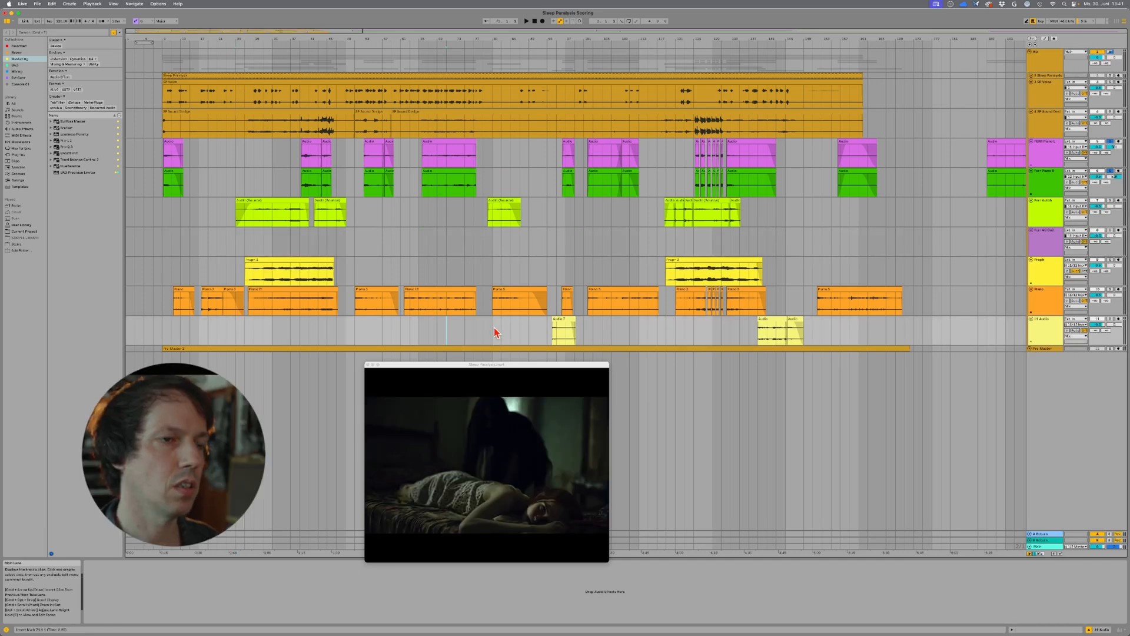
pyautogui.press('space')
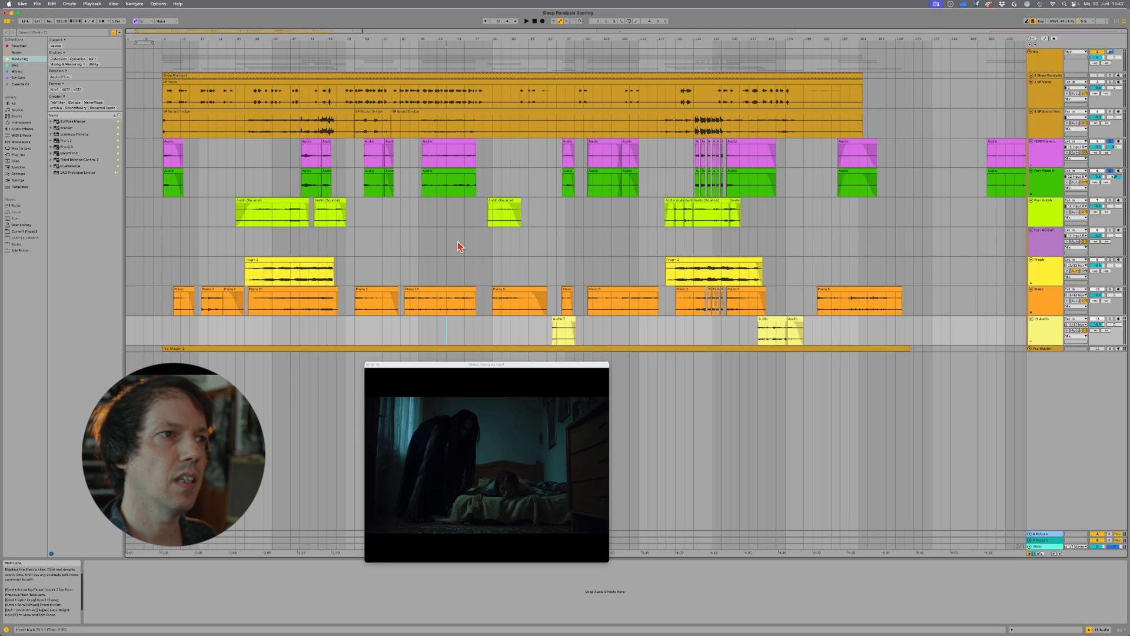
# Step: Listen to the yellow track's first clip on its own beneath the paralysed woman's face and wardrobe shots
pyautogui.click(272, 279)
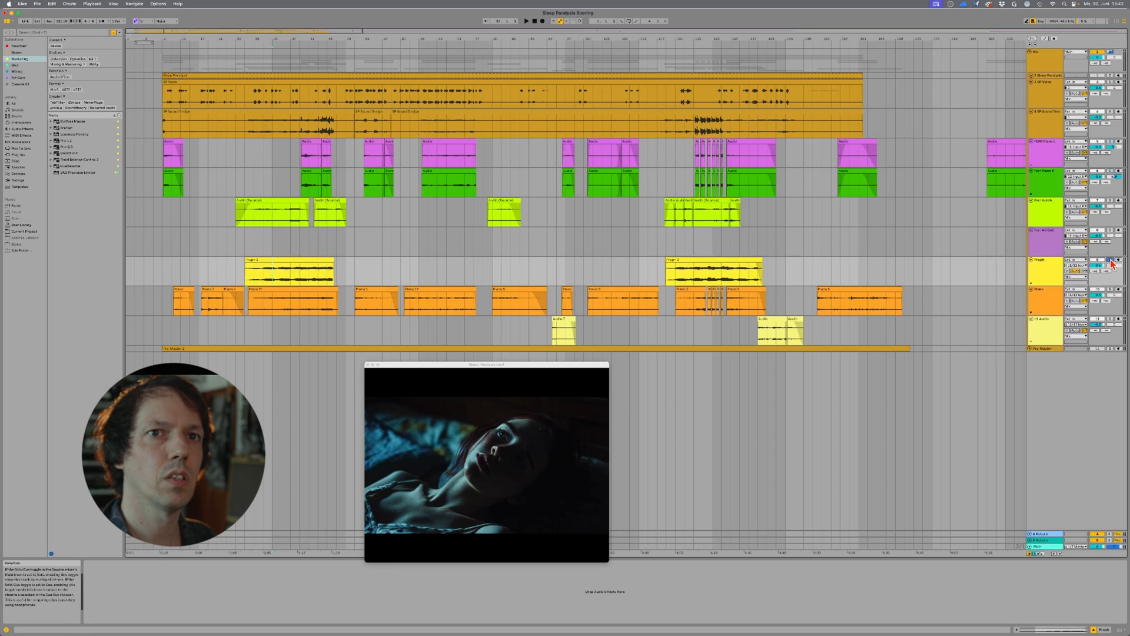
pyautogui.press('space')
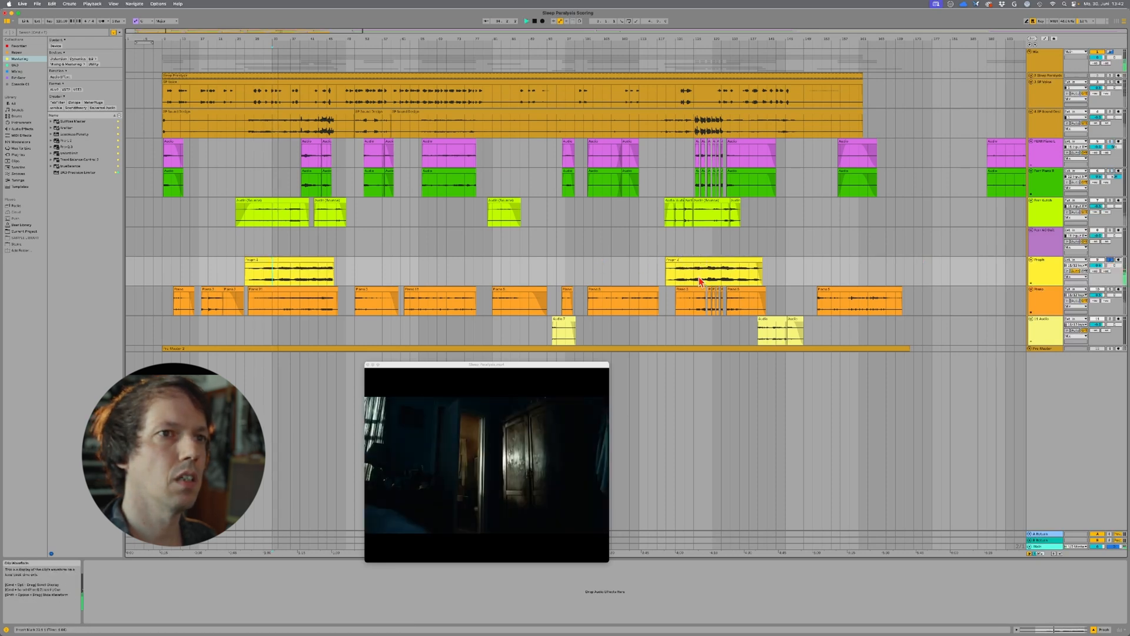
pyautogui.press('space')
# Step: Listen to the yellow track's second clip on its own, and play the same passage with all tracks together
pyautogui.click(693, 278)
pyautogui.press('space')
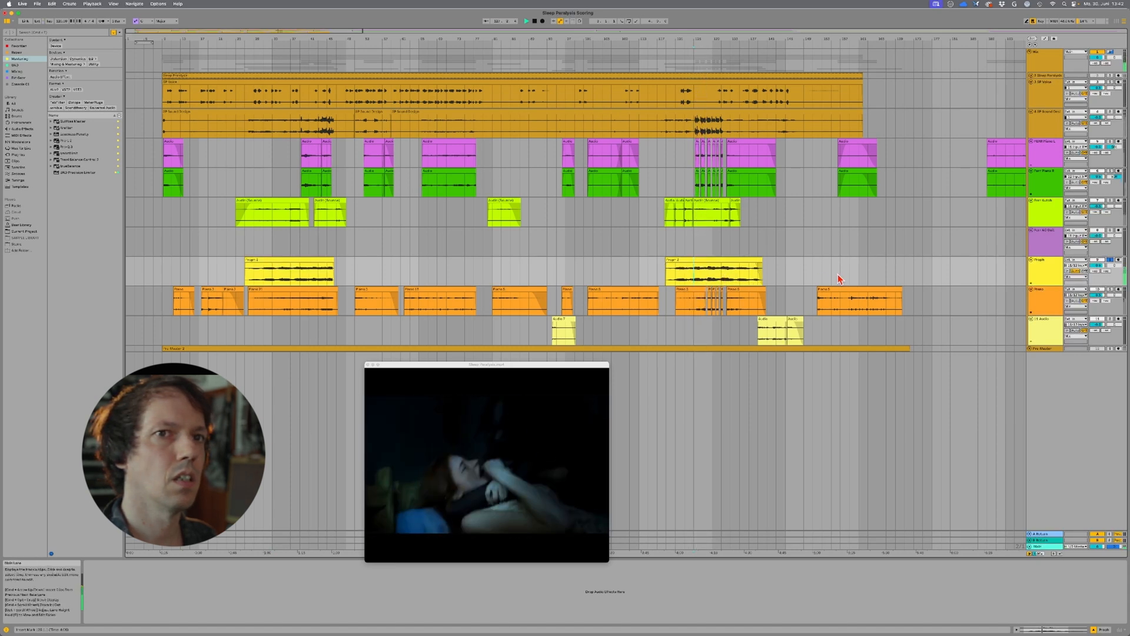
pyautogui.press('space')
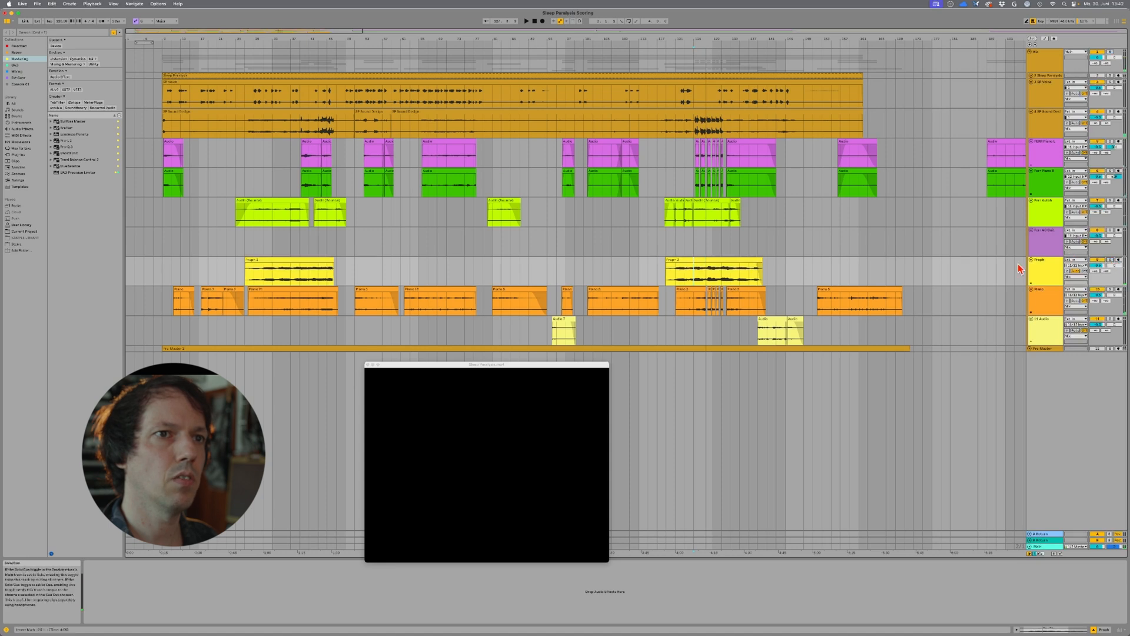
pyautogui.press('space')
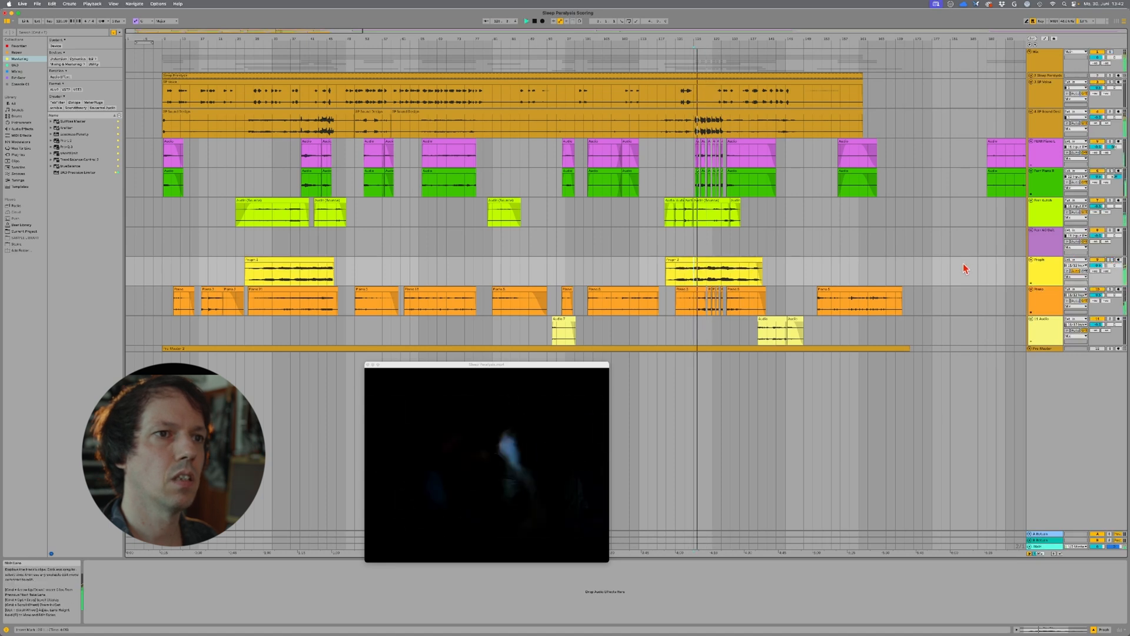